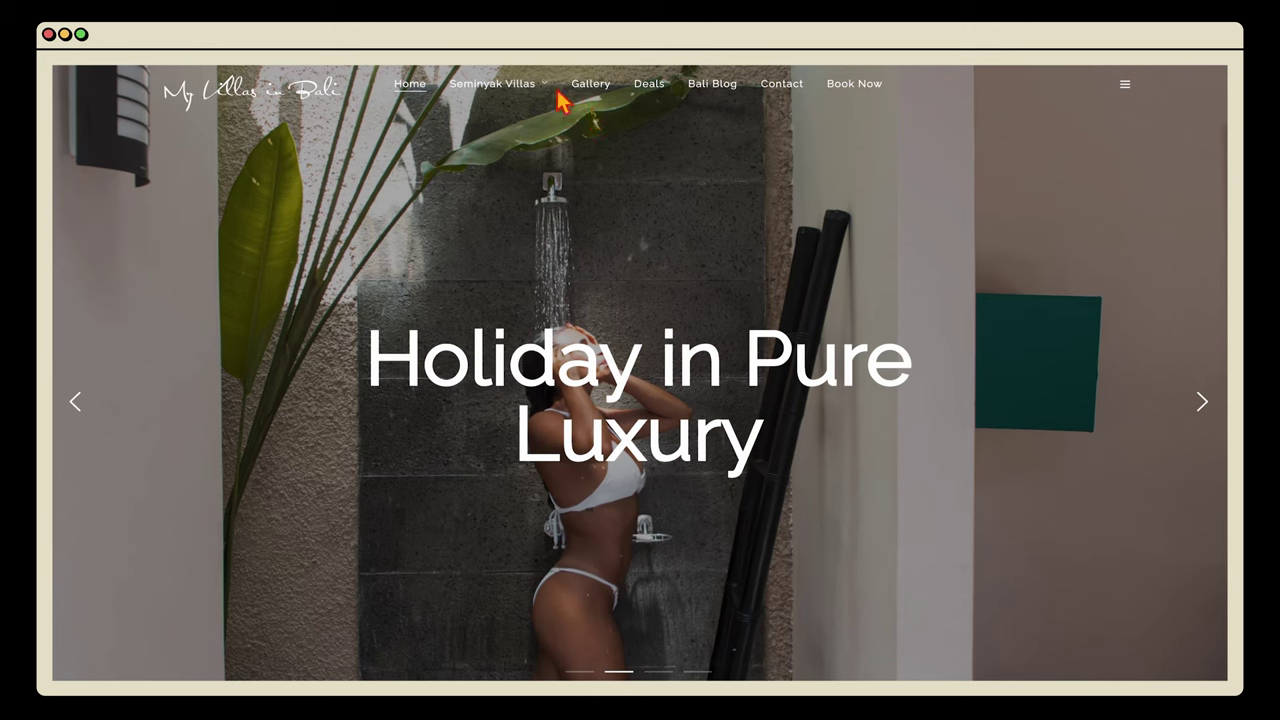
# Switch to Google Ads and open the Keyword Planner's Discover new keywords form.
pyautogui.moveTo(554, 92)
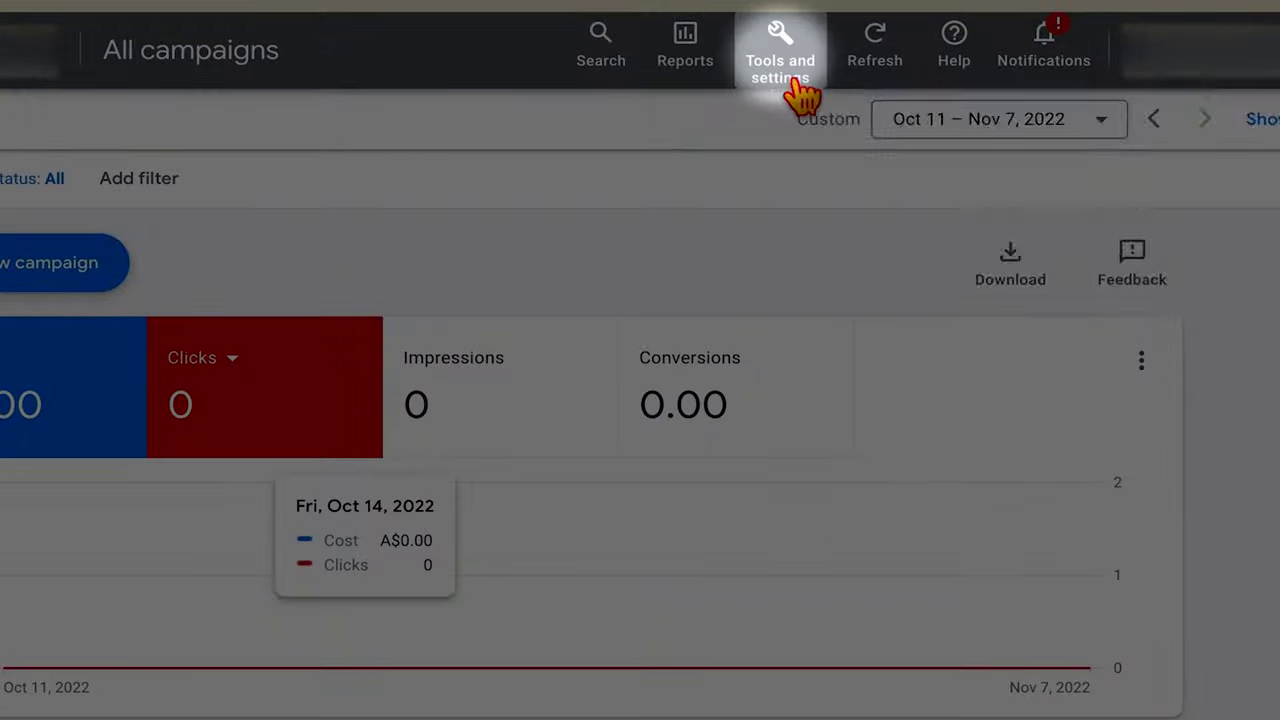
pyautogui.click(795, 86)
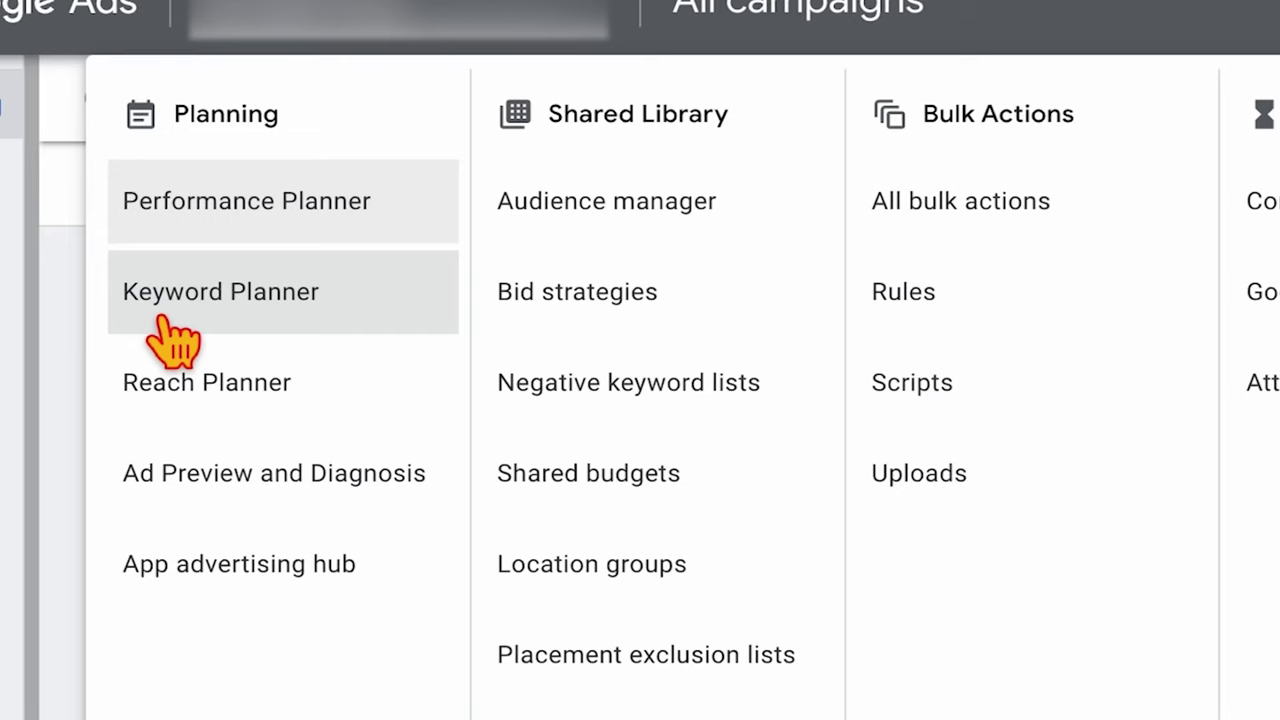
pyautogui.click(240, 325)
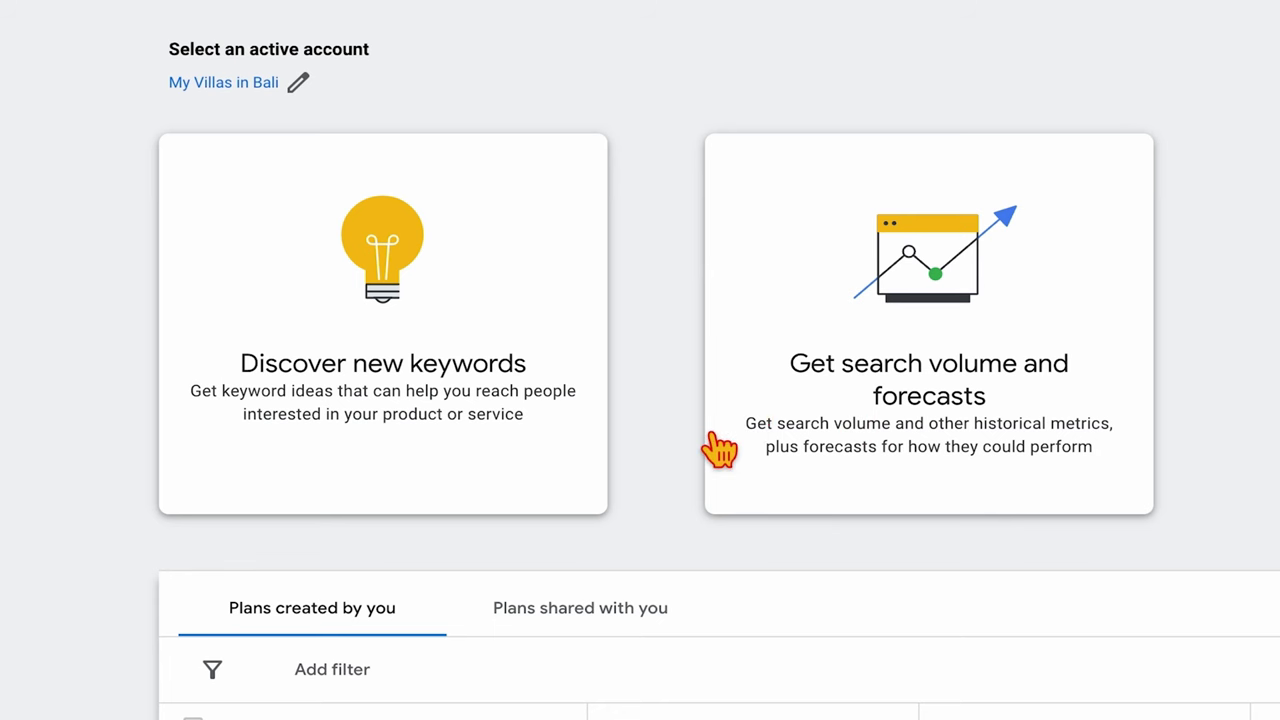
pyautogui.click(458, 420)
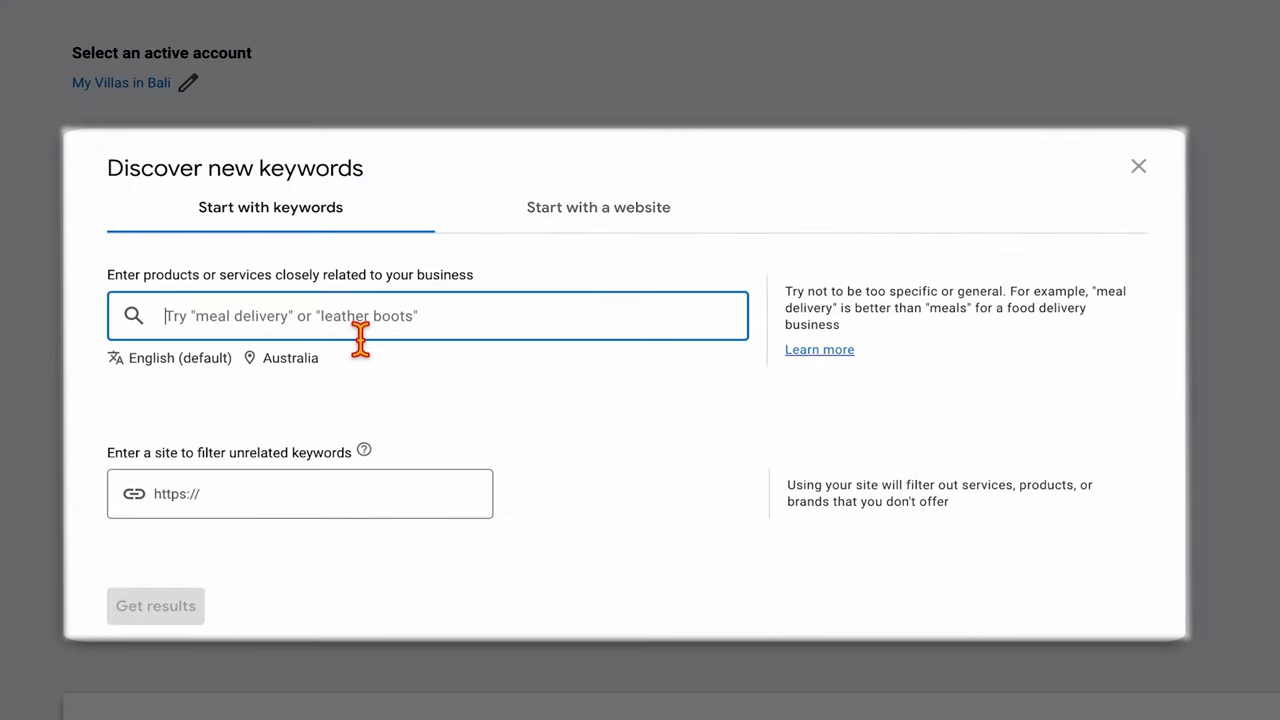
# Enter "1 bedroom villas seminyak" and "2 bedroom villas seminyak" as the starting keywords.
pyautogui.click(352, 326)
pyautogui.write('1 bedroom villas seminyak 2 bedroom villas seminyak')
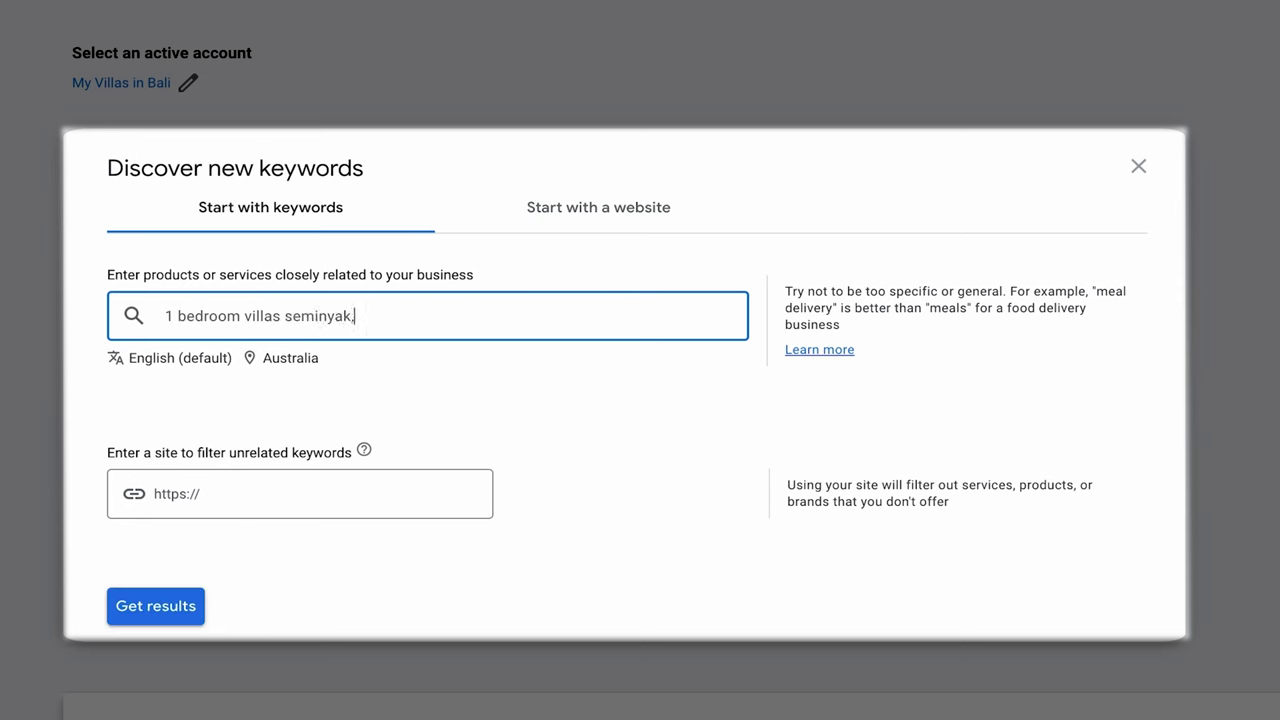
pyautogui.press('Return')
pyautogui.write('2 bedr')
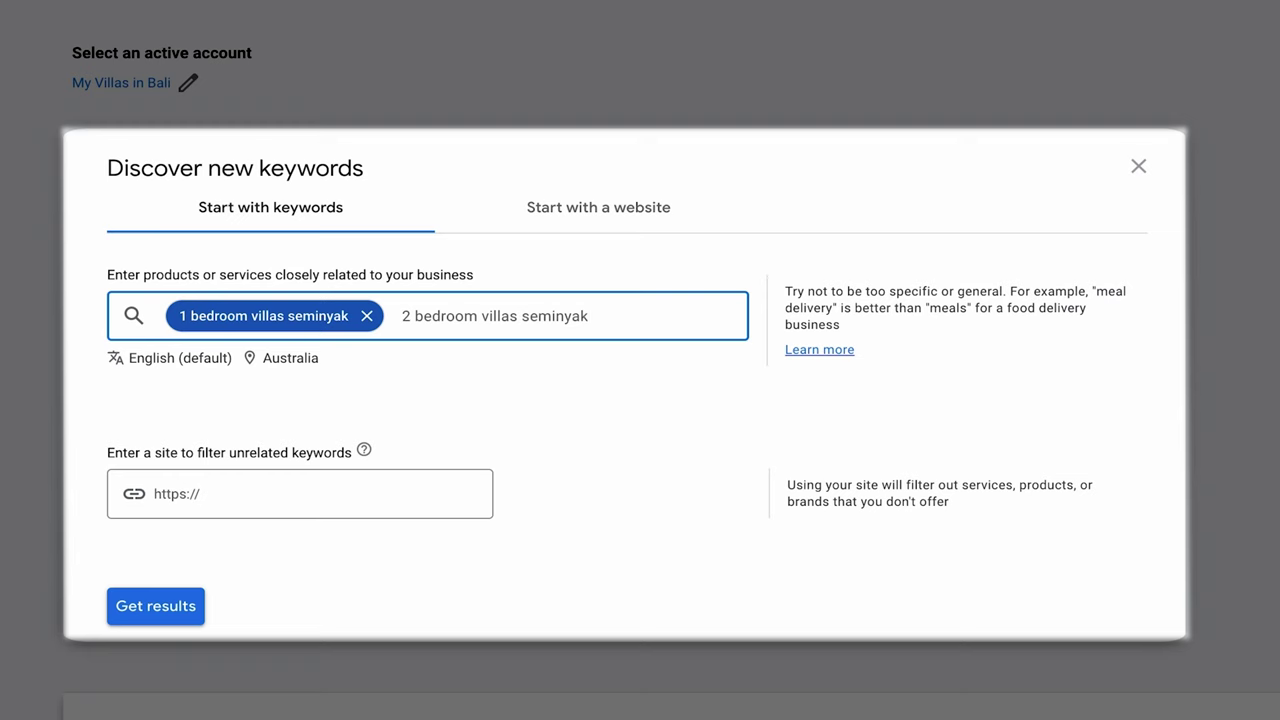
pyautogui.write('oom villas seminyak')
pyautogui.press('Return')
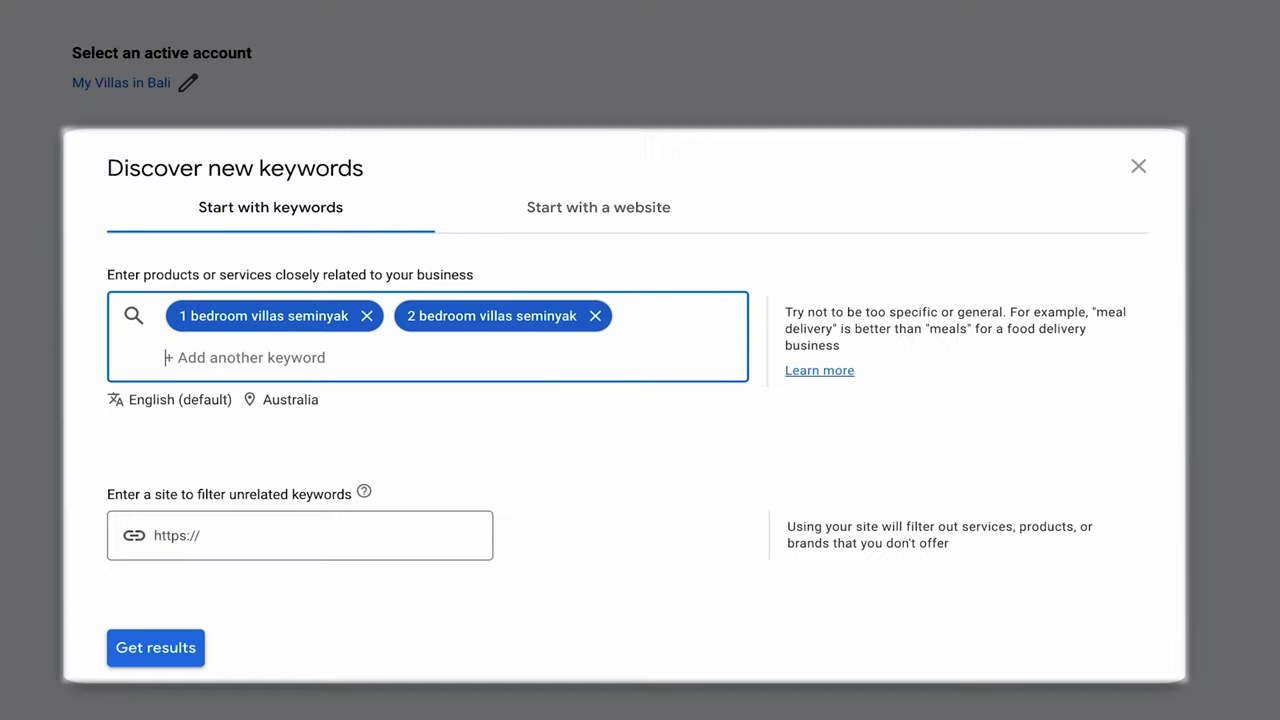
pyautogui.click(217, 543)
pyautogui.write('https://www.myvillasinbali.com/')
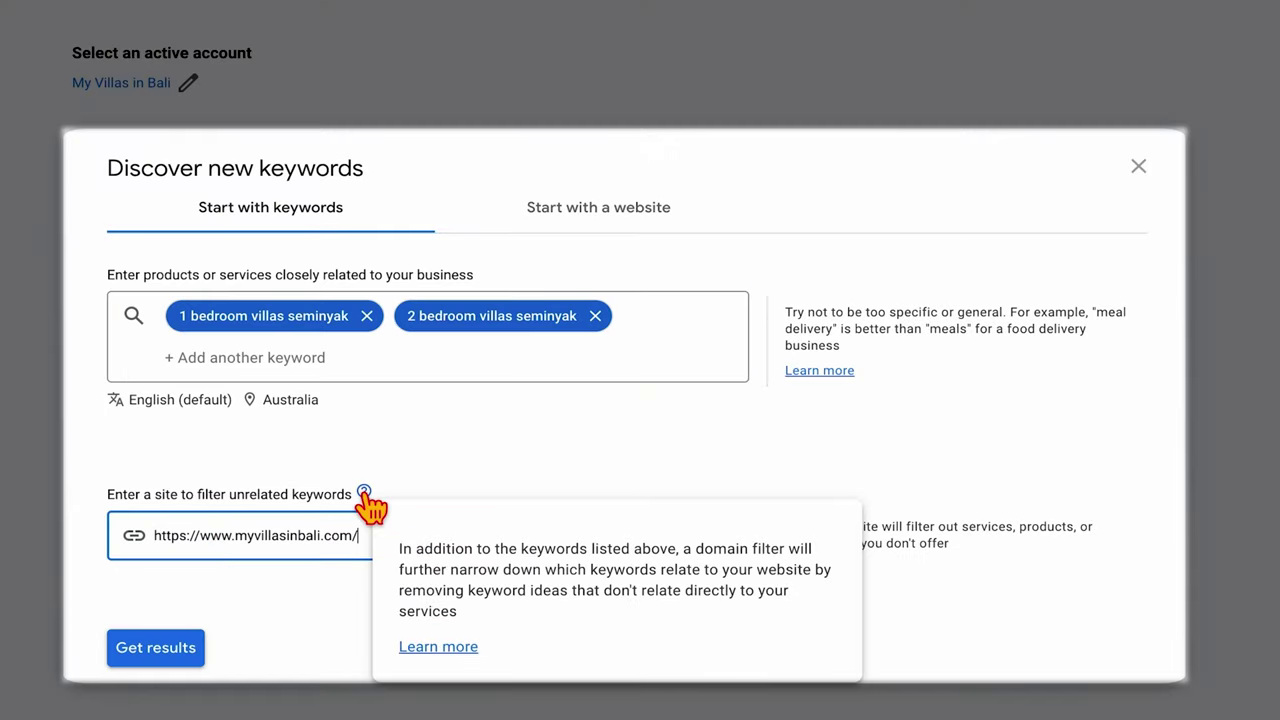
pyautogui.click(289, 613)
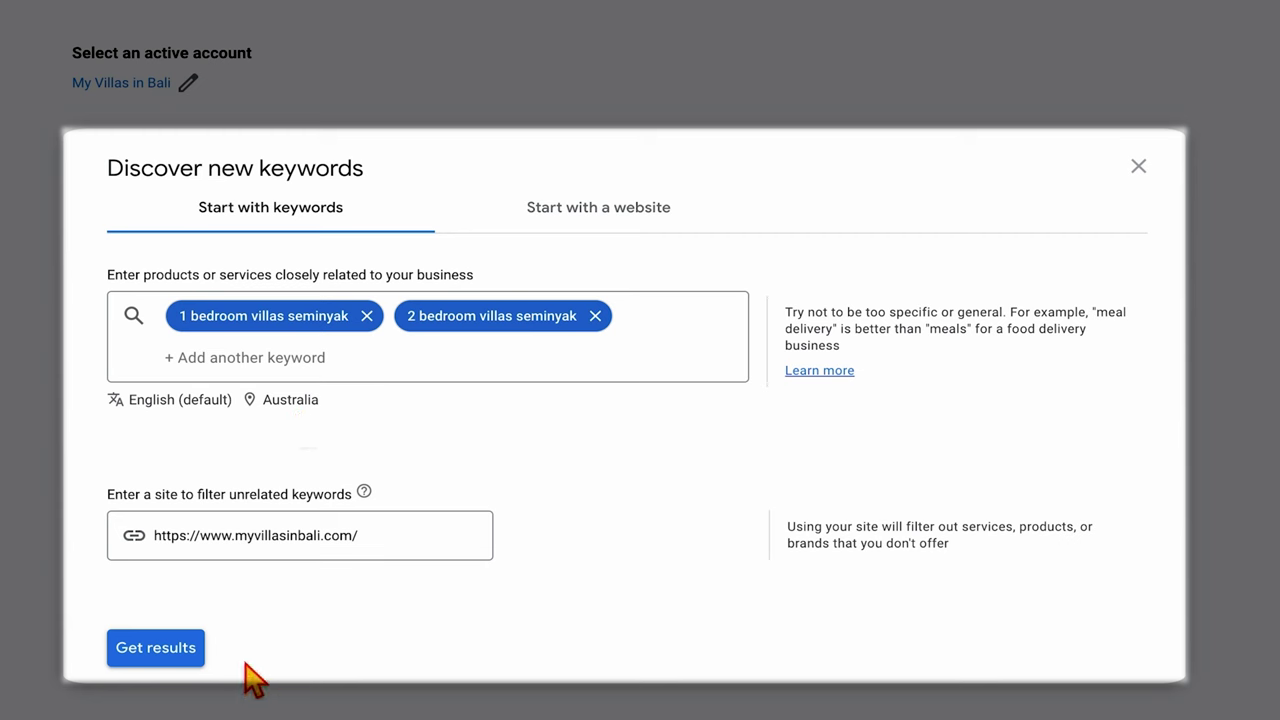
pyautogui.click(155, 647)
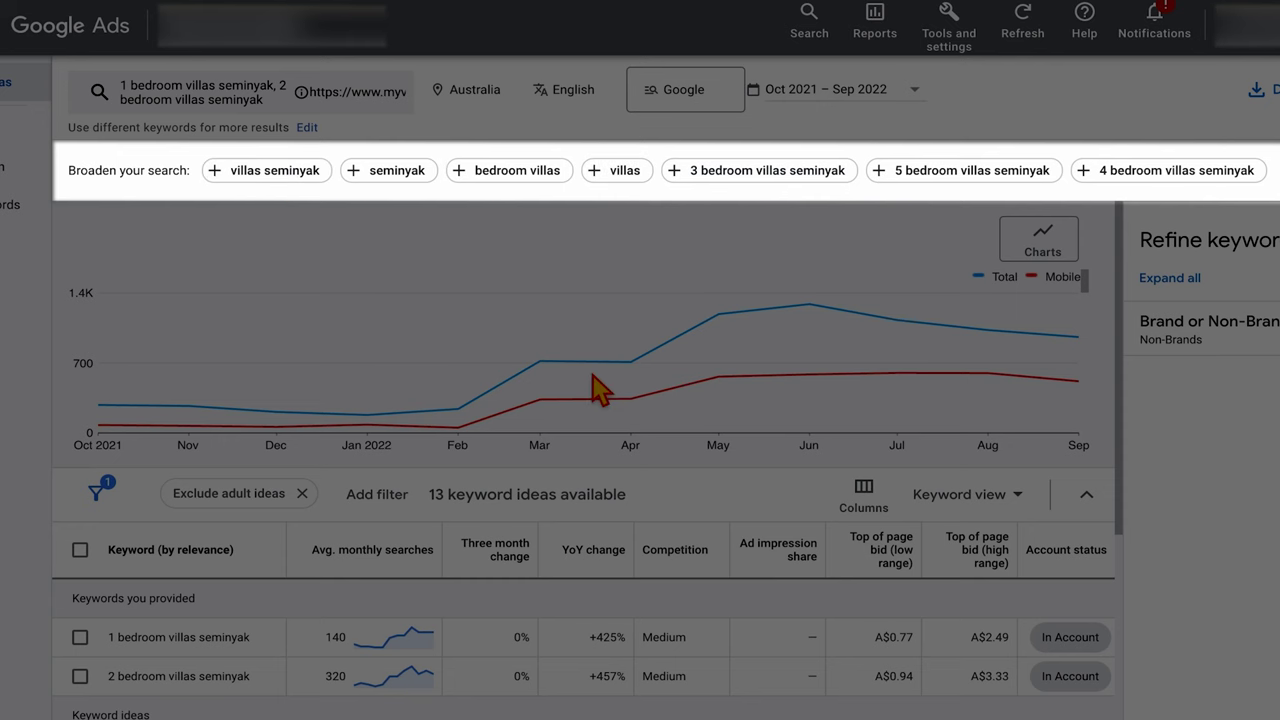
# Select the provided keywords "1 bedroom villas seminyak" and "2 bedroom villas seminyak" in the results table.
pyautogui.scroll(-1, 600, 405)
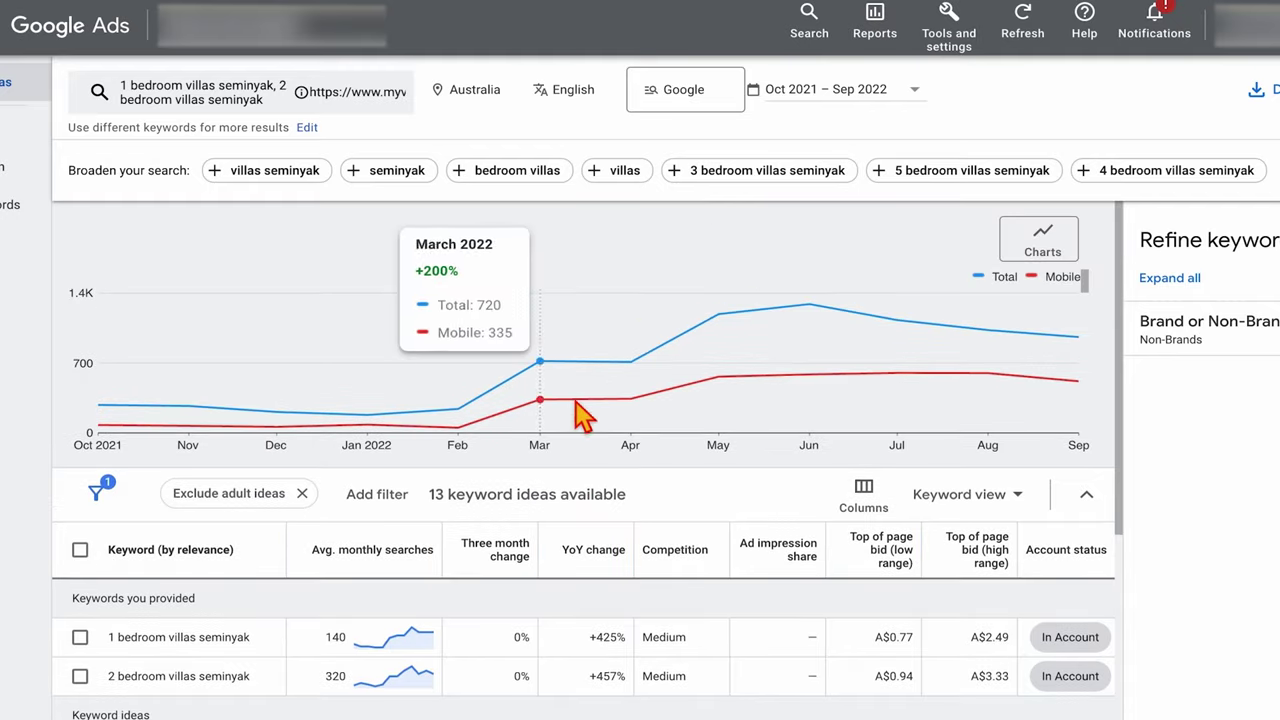
pyautogui.scroll(-2, 575, 450)
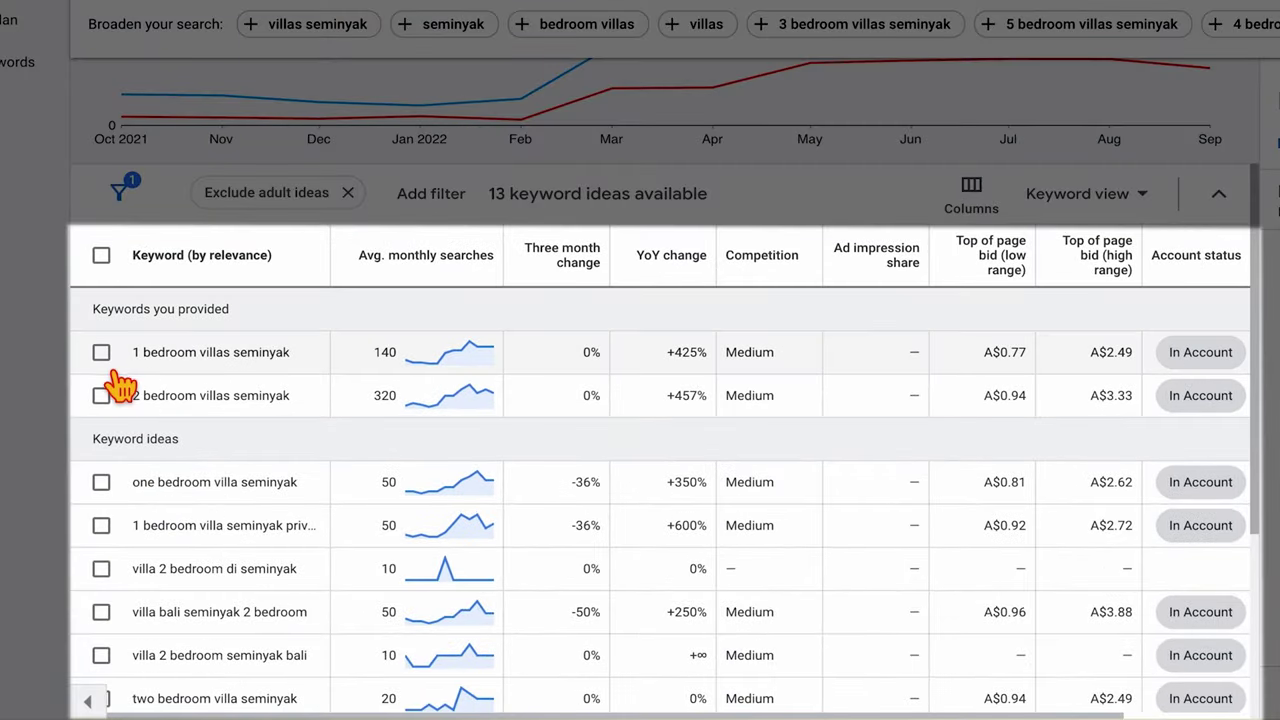
pyautogui.click(101, 395)
pyautogui.click(101, 352)
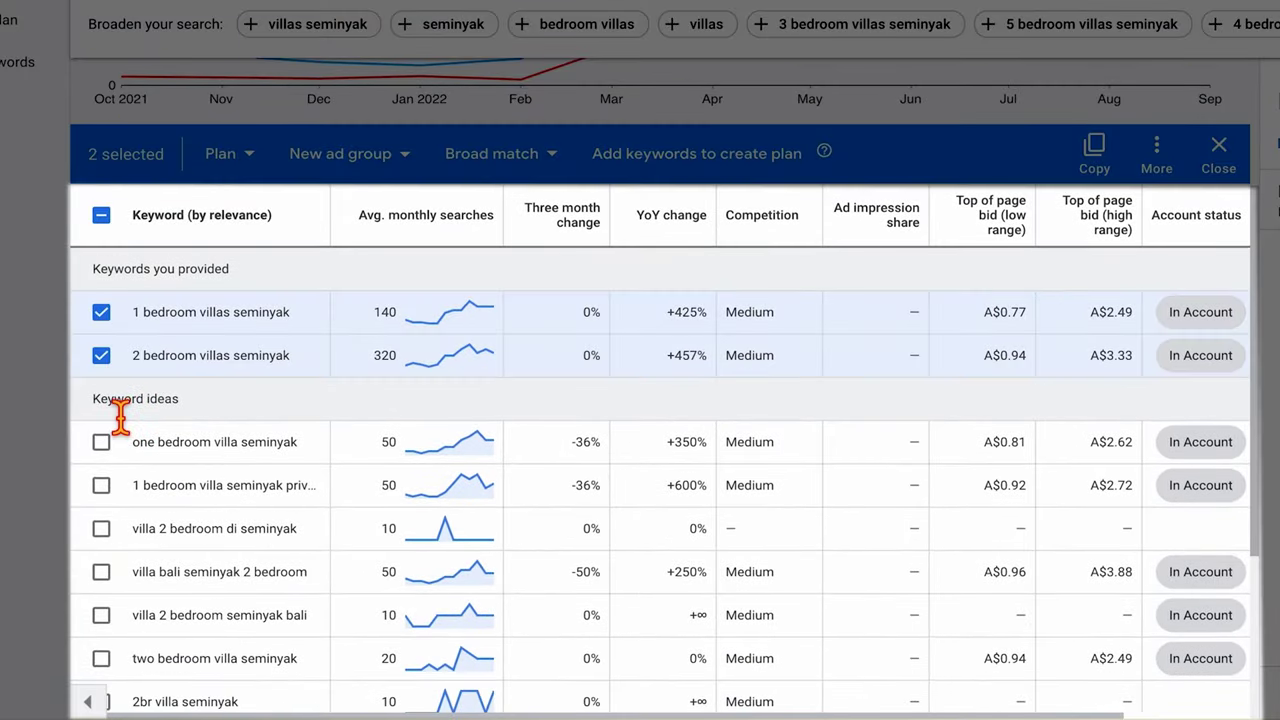
# Add the provided keywords "1 bedroom villas bali" and "2 bedroom villas bali" to the selection.
pyautogui.scroll(-1, 110, 420)
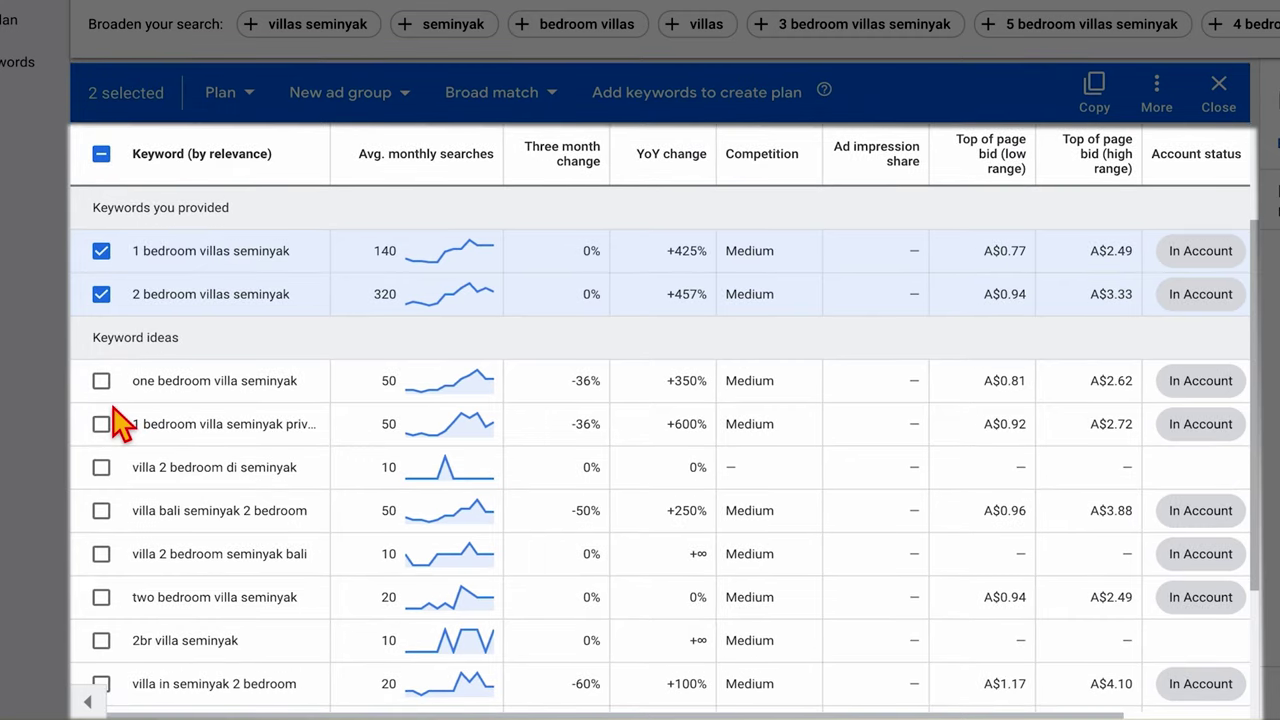
pyautogui.scroll(-3, 120, 423)
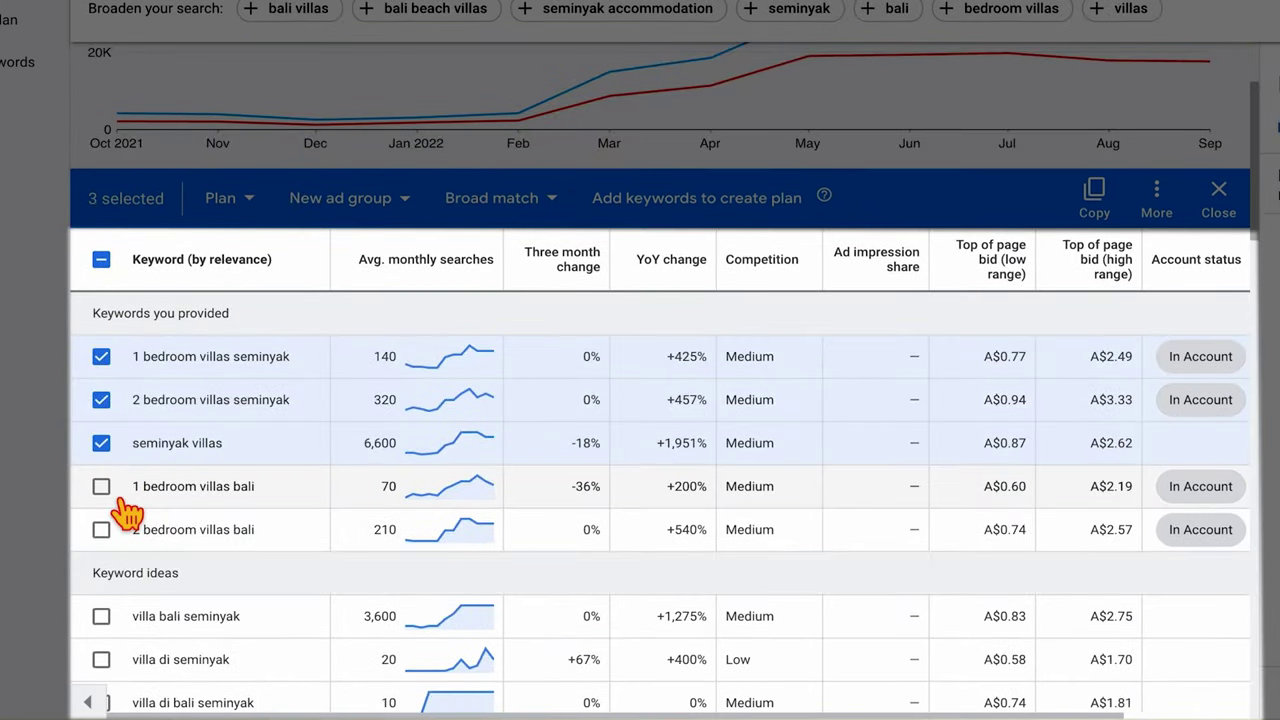
pyautogui.scroll(-1, 115, 490)
pyautogui.click(101, 471)
pyautogui.click(101, 515)
pyautogui.scroll(-1, 115, 530)
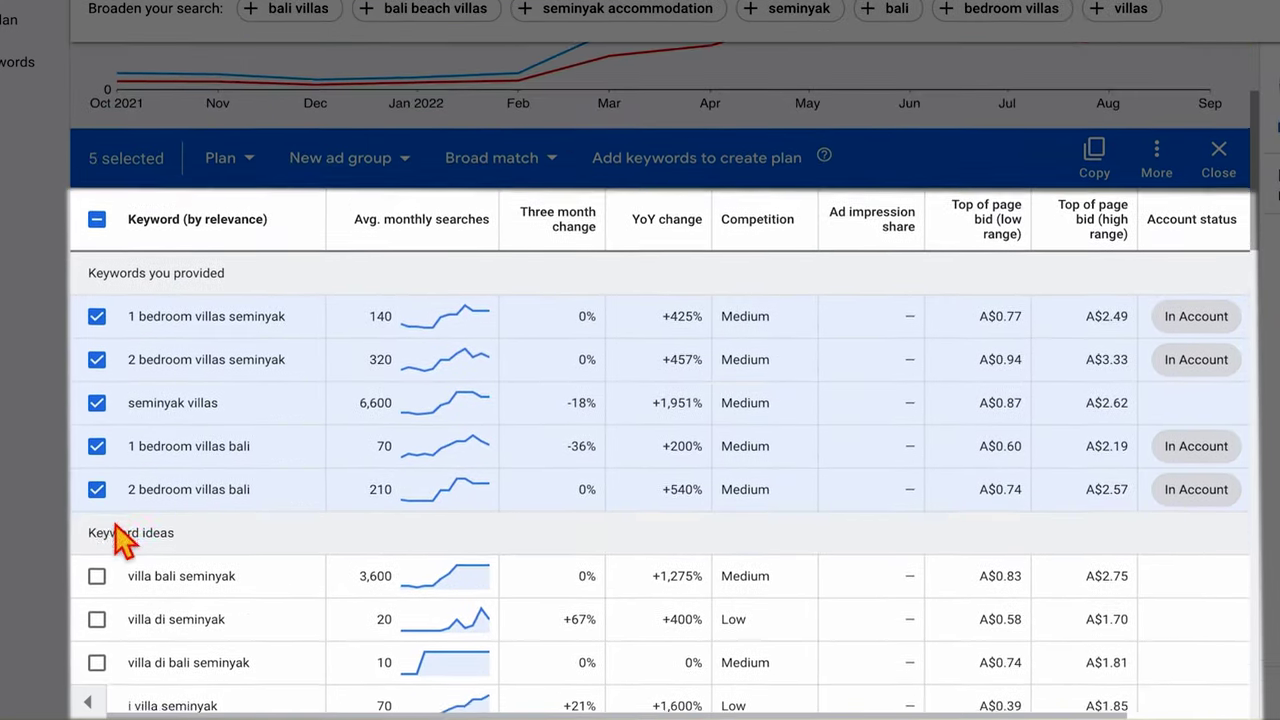
# Select the keyword ideas "best villa seminyak", "private villa seminyak" and the one bedroom villa with private... entry.
pyautogui.scroll(-2, 120, 540)
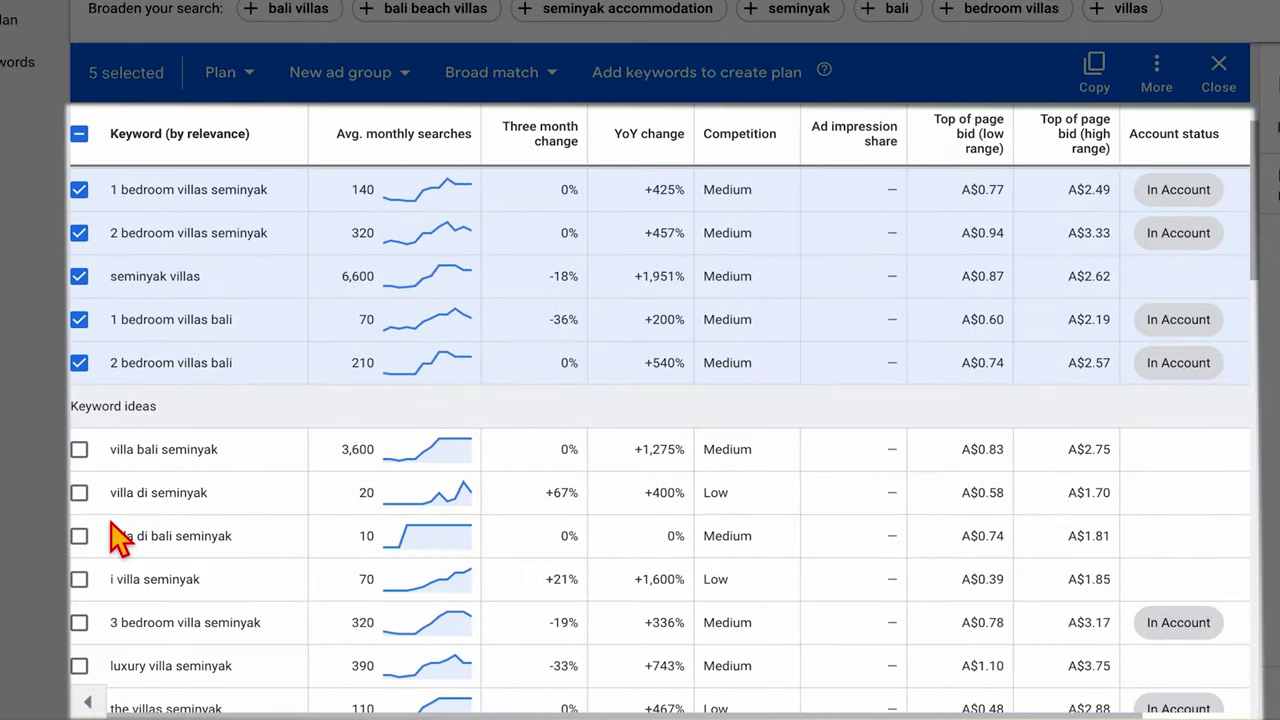
pyautogui.scroll(-1, 130, 545)
pyautogui.scroll(-2, 133, 545)
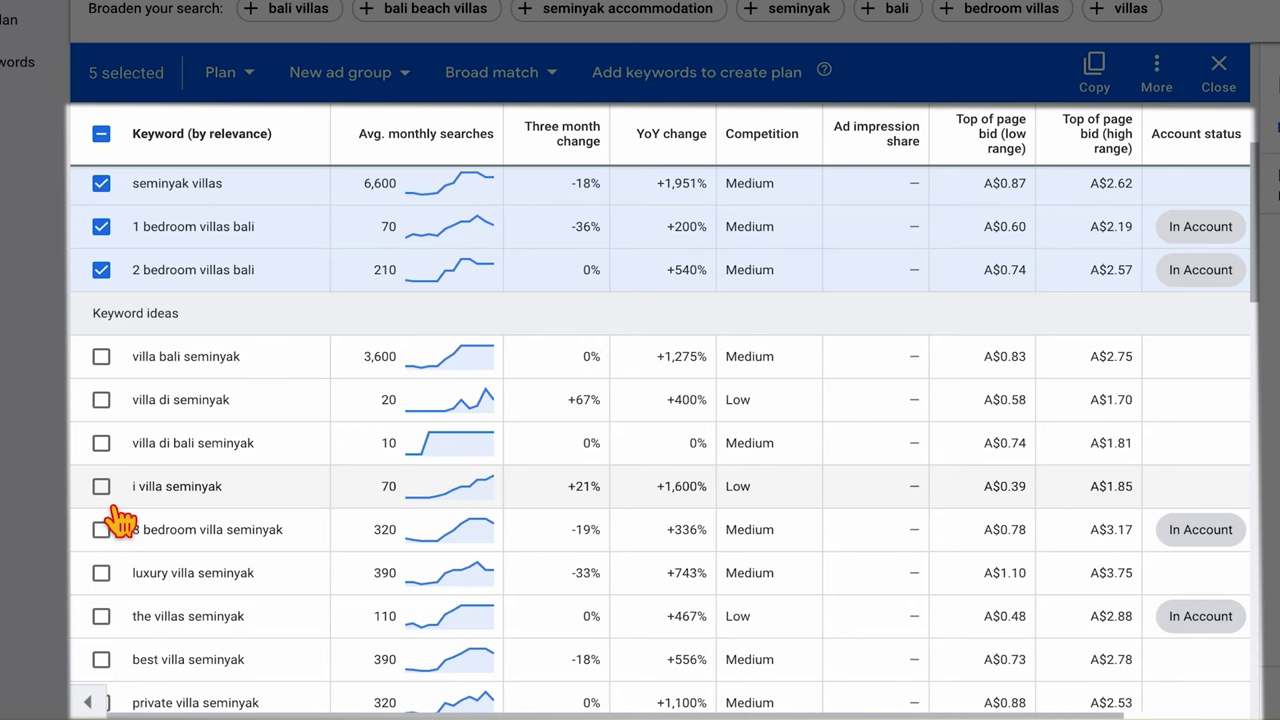
pyautogui.scroll(-3, 116, 500)
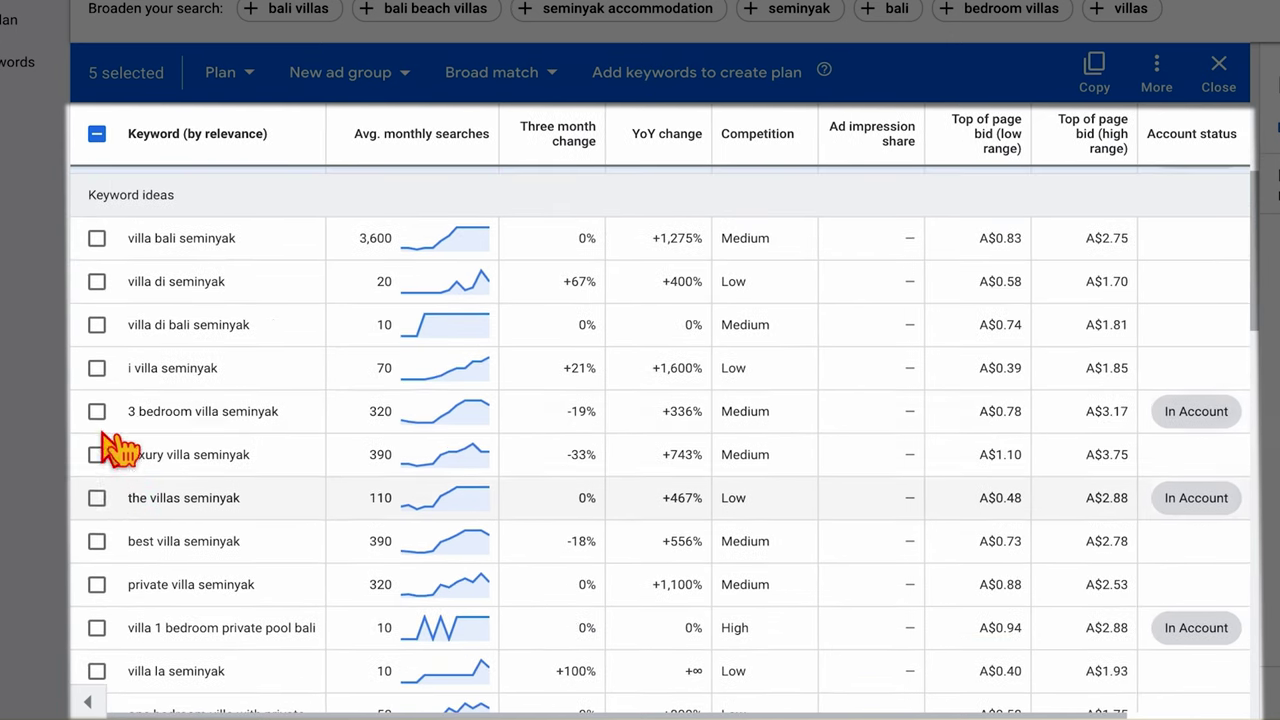
pyautogui.scroll(-1, 115, 447)
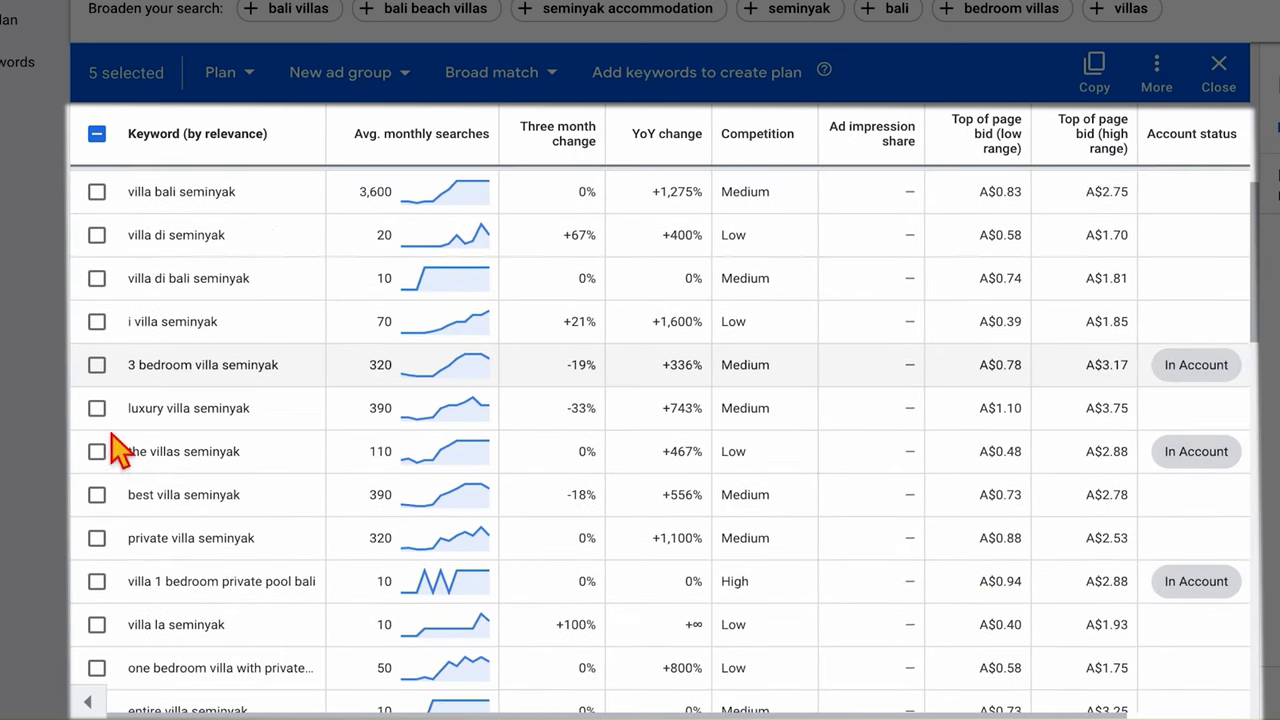
pyautogui.click(97, 497)
pyautogui.click(97, 540)
pyautogui.scroll(-2, 105, 568)
pyautogui.click(100, 563)
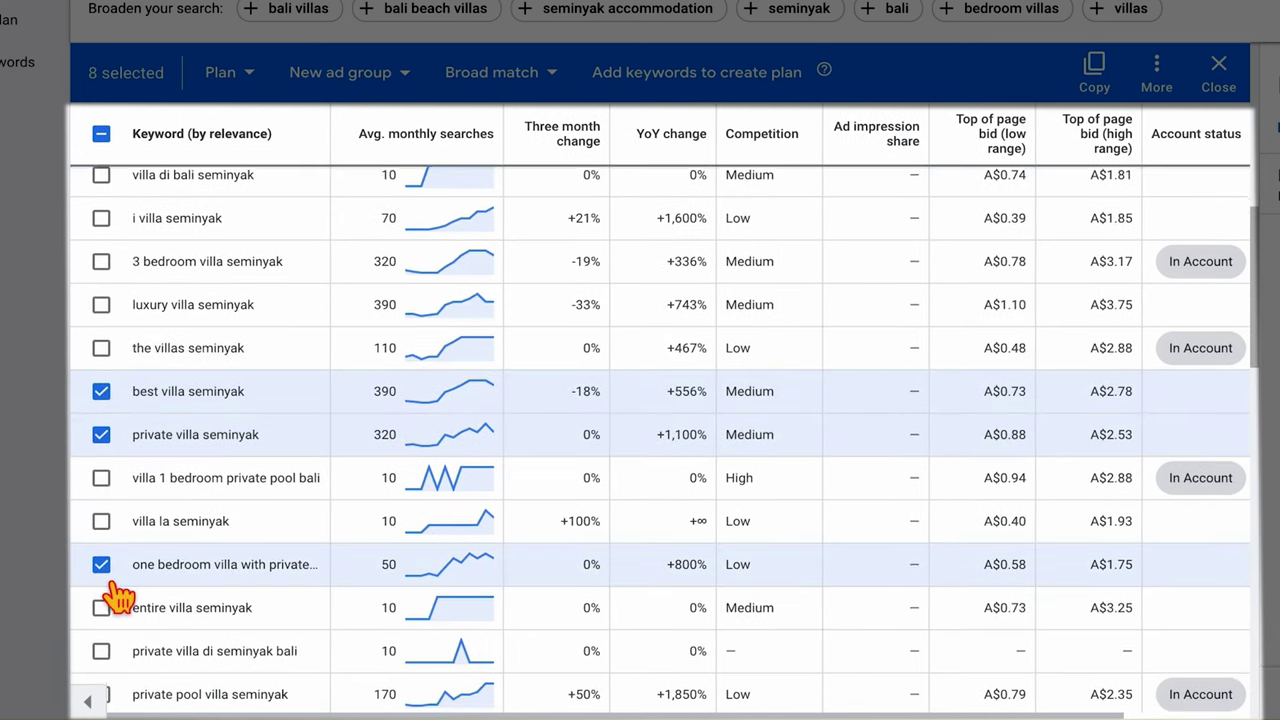
# Review the selected keywords' average monthly searches and examine the monthly search trend for "seminyak villas".
pyautogui.scroll(-2, 105, 575)
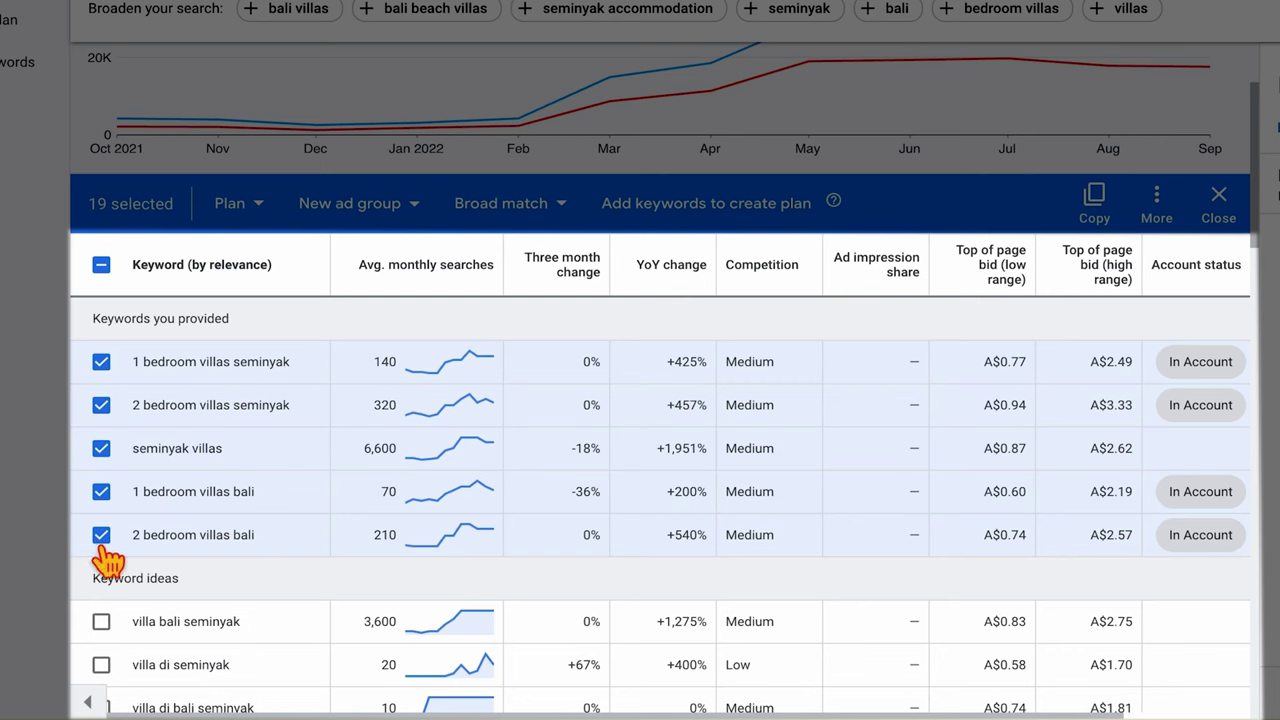
pyautogui.scroll(-3, 100, 550)
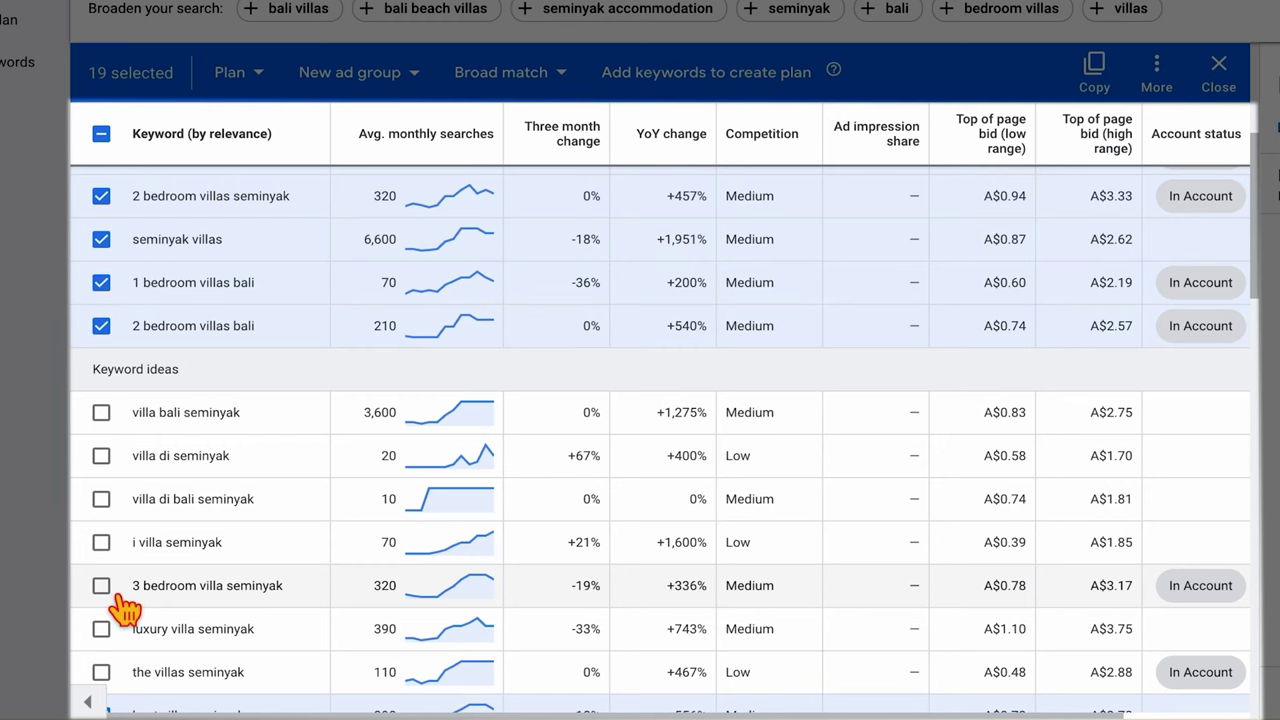
pyautogui.scroll(3, 110, 600)
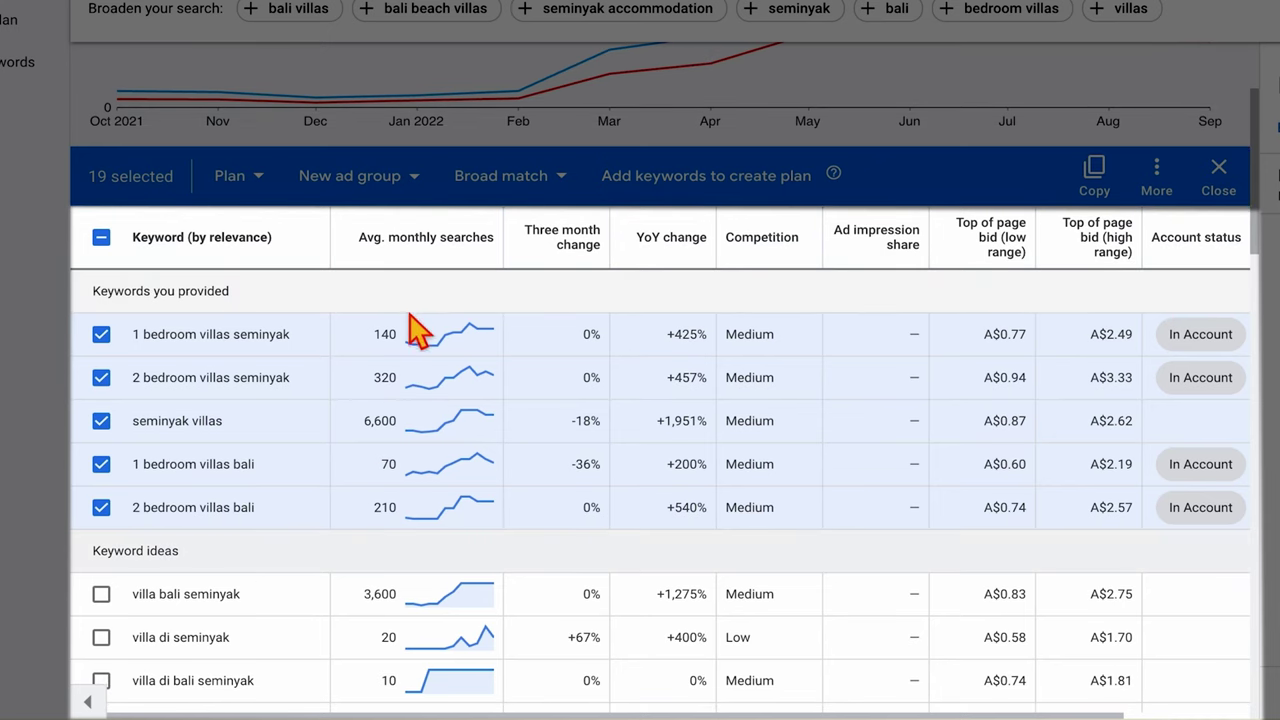
pyautogui.scroll(-1, 415, 330)
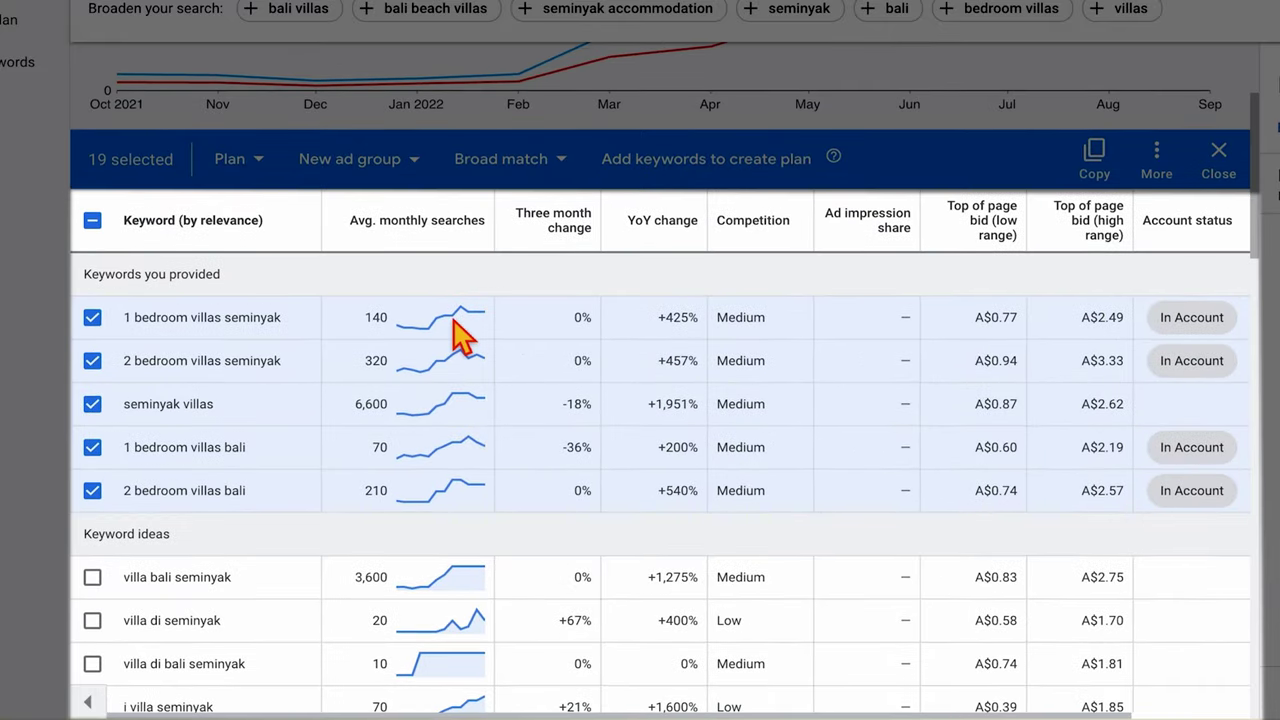
pyautogui.moveTo(440, 413)
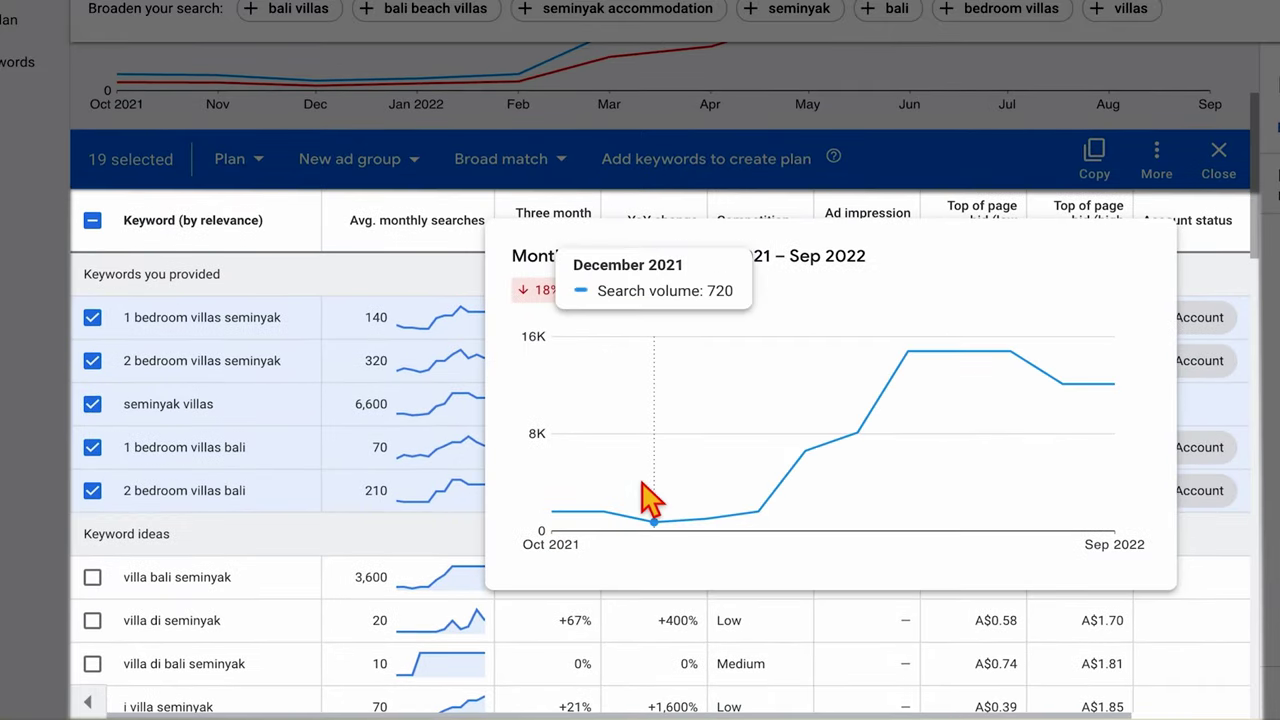
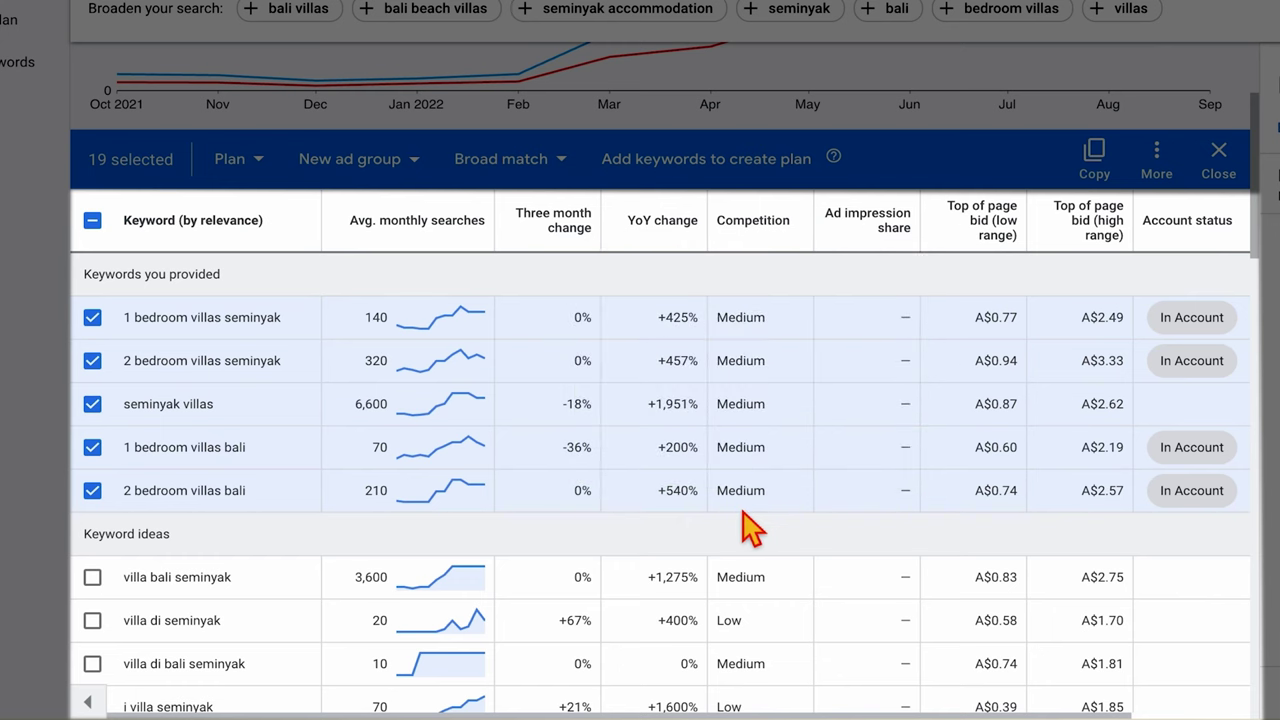
# Compare the competition levels of the provided keywords and the keyword ideas.
pyautogui.scroll(-1, 743, 513)
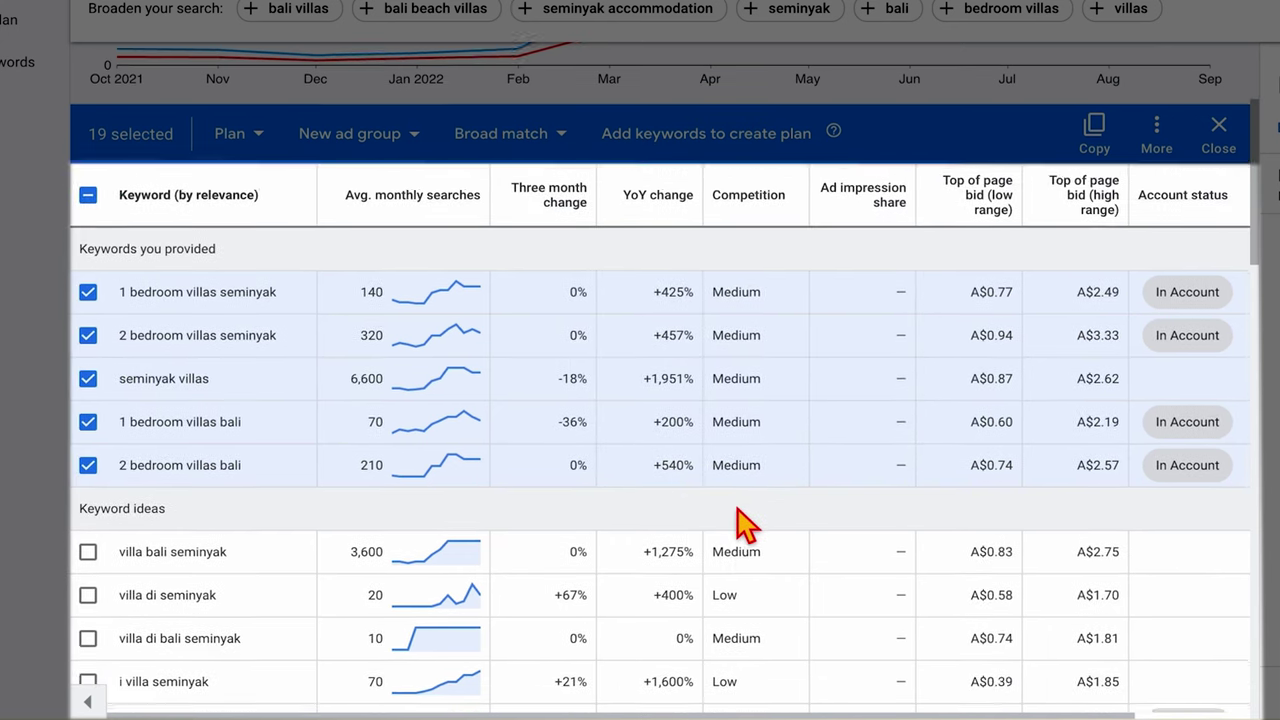
pyautogui.scroll(-3, 743, 523)
pyautogui.scroll(3, 745, 525)
pyautogui.hscroll(1, 745, 525)
pyautogui.scroll(2, 745, 525)
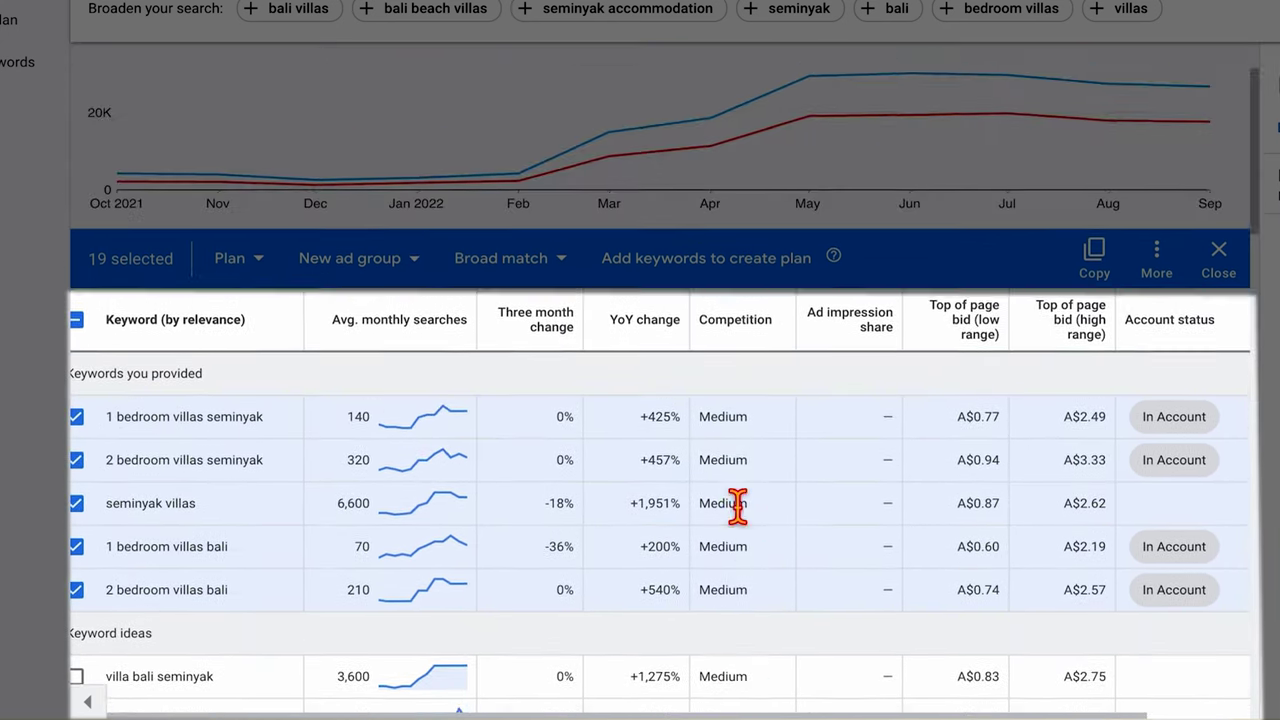
pyautogui.scroll(-5, 742, 523)
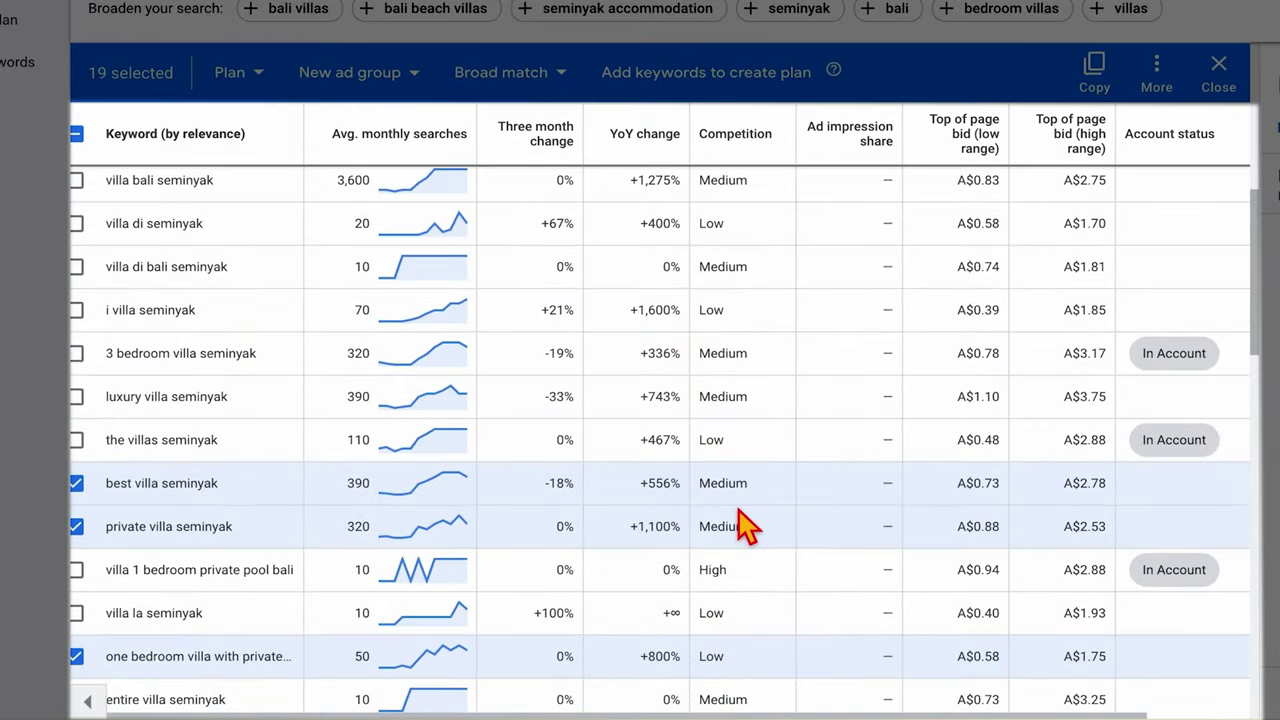
# Examine the low and high top-of-page bid ranges alongside the monthly searches of the provided keywords.
pyautogui.scroll(4, 745, 525)
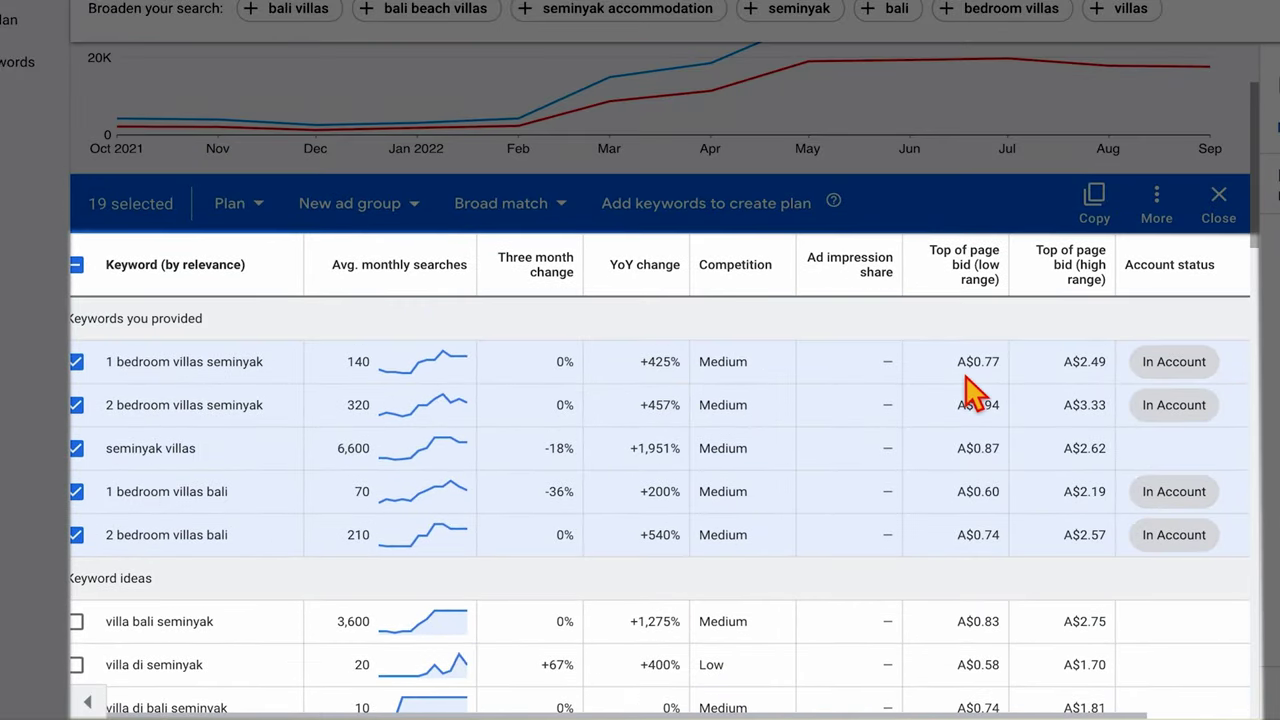
pyautogui.moveTo(1045, 295)
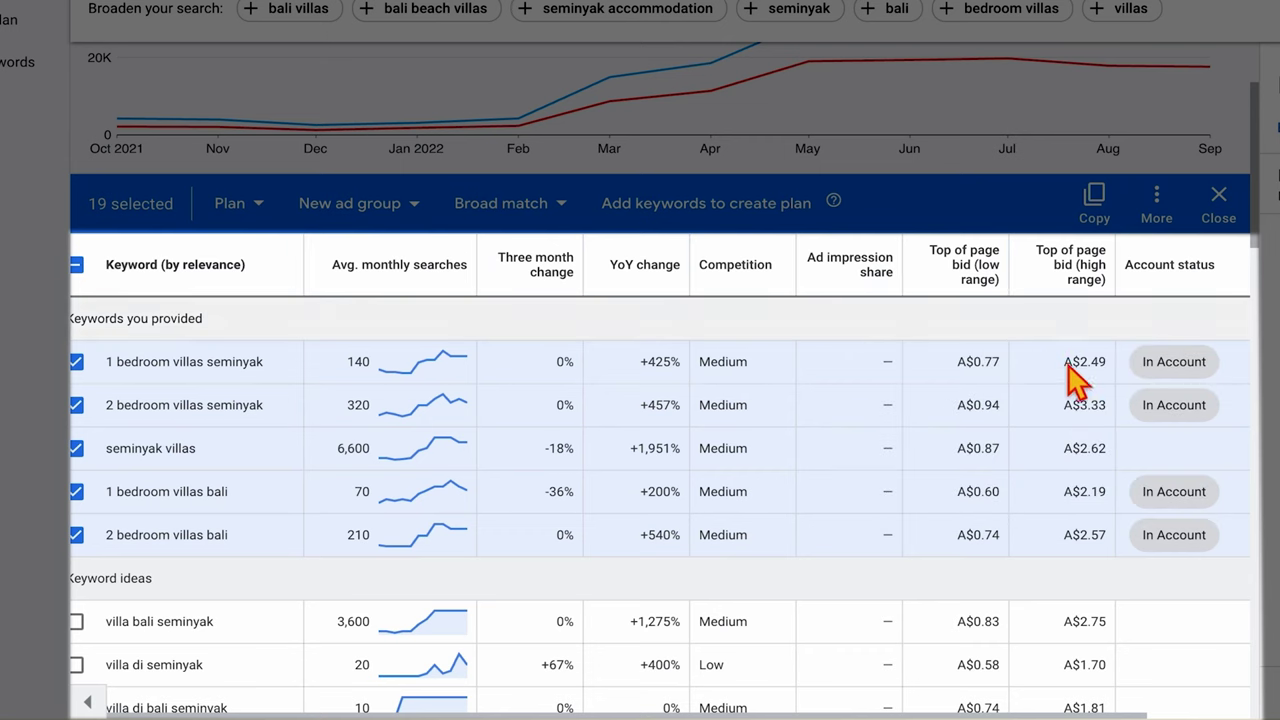
pyautogui.scroll(-1, 425, 560)
pyautogui.hscroll(-1, 425, 560)
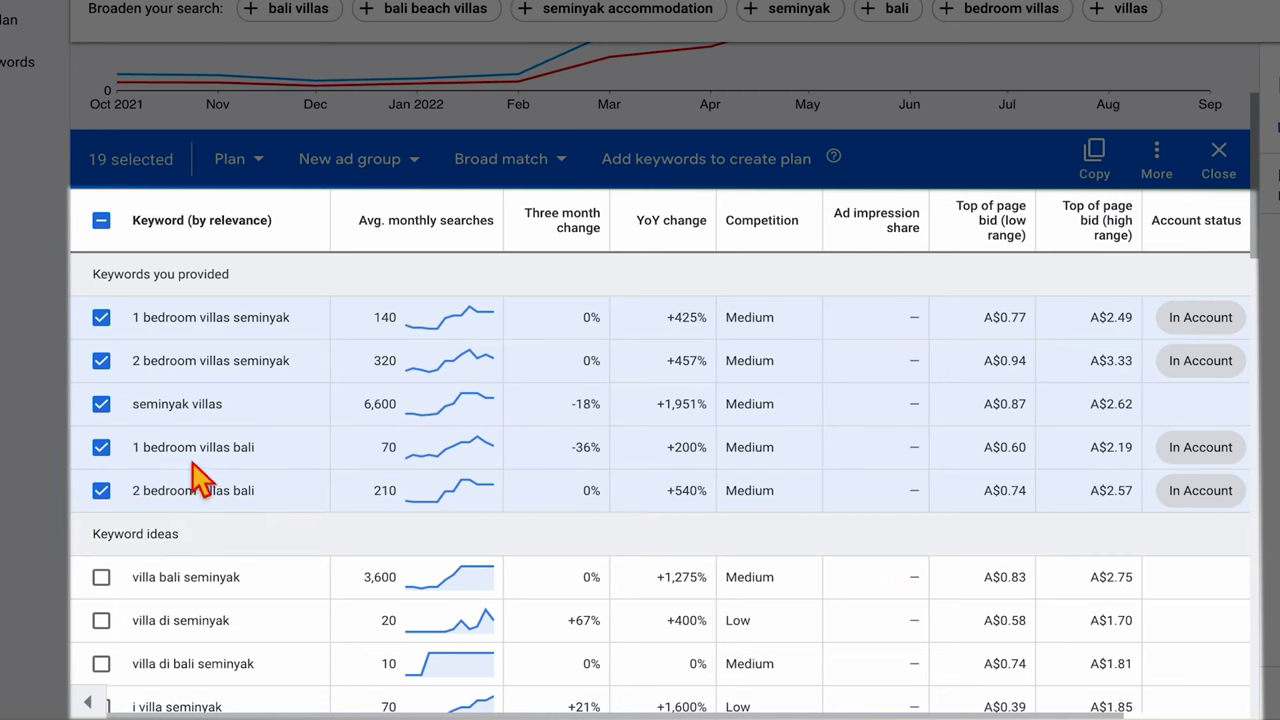
pyautogui.moveTo(430, 470)
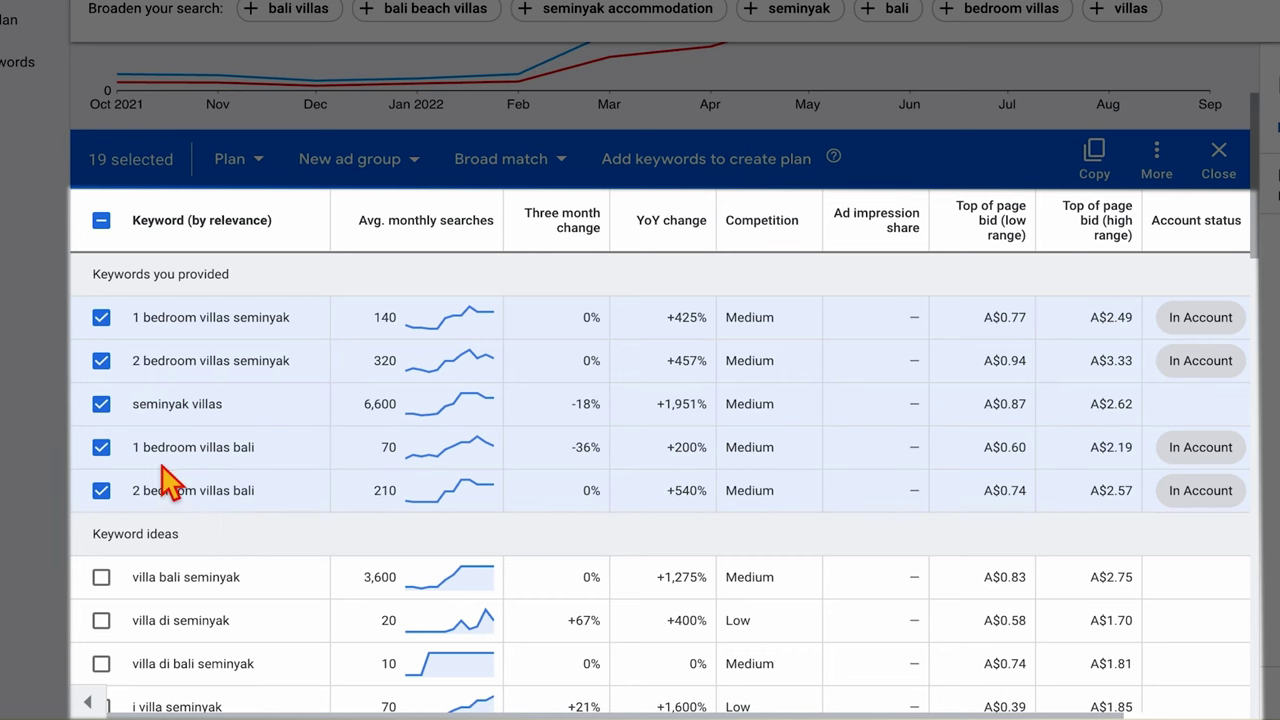
pyautogui.scroll(2, 408, 453)
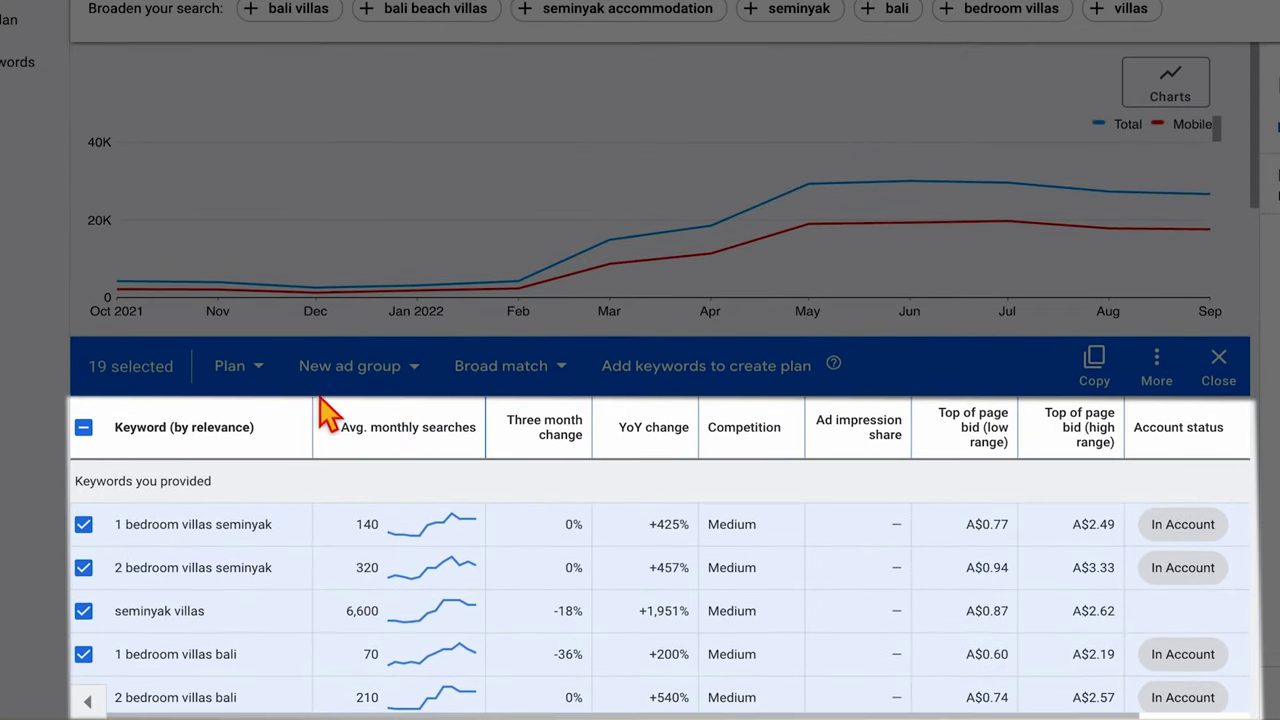
# Create a new ad group named Bali and add the selected keywords to the plan in it.
pyautogui.click(382, 368)
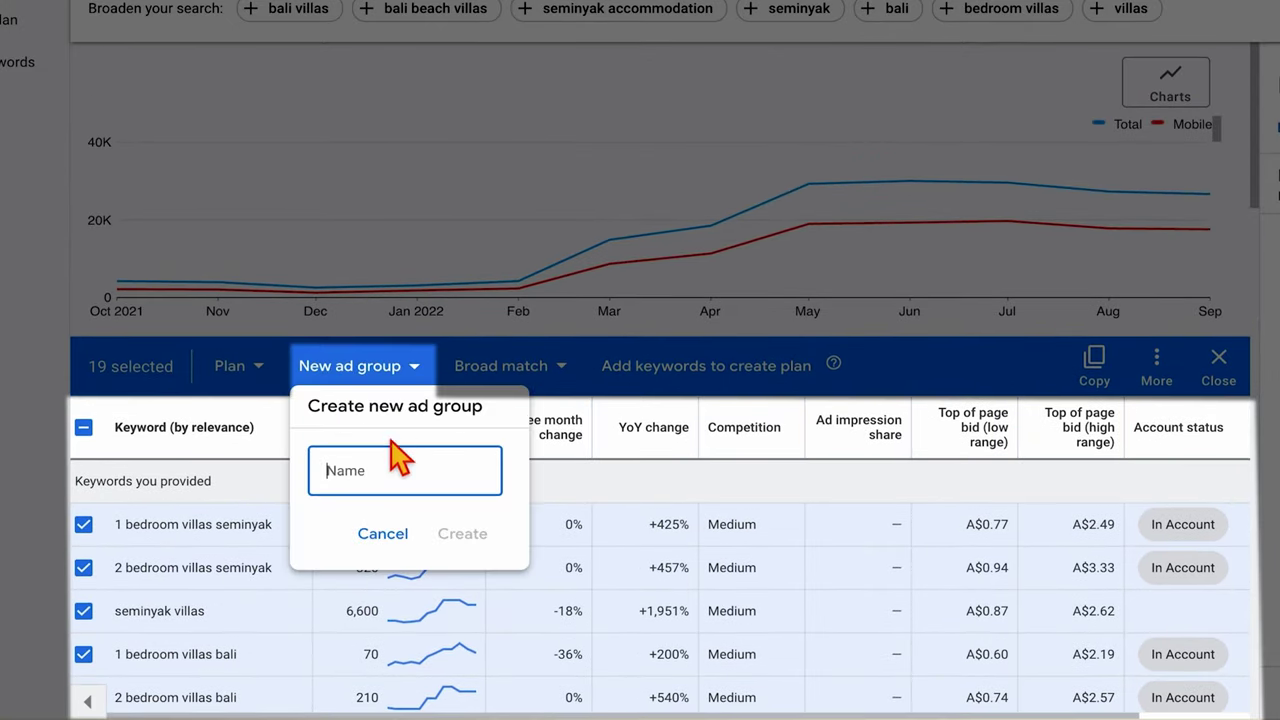
pyautogui.click(462, 535)
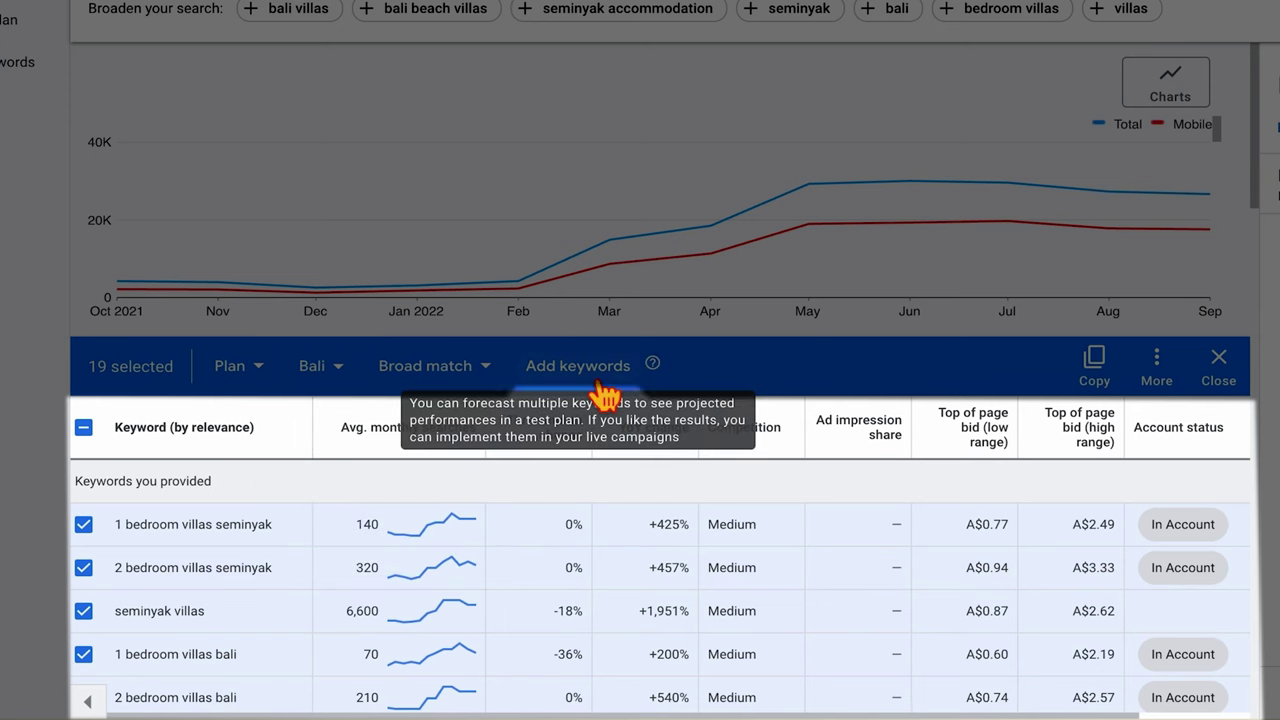
pyautogui.click(588, 362)
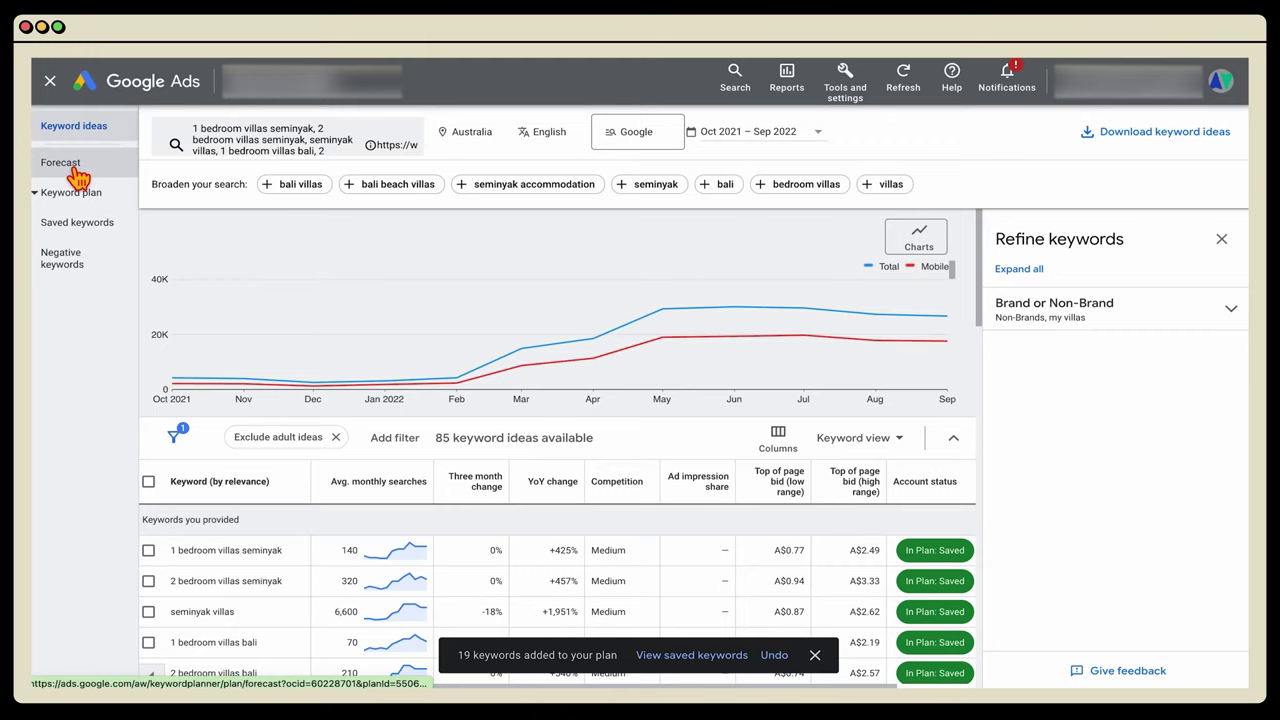
# Open the plan's forecast, expand its clicks chart and set the average daily budget to A$15.
pyautogui.click(72, 168)
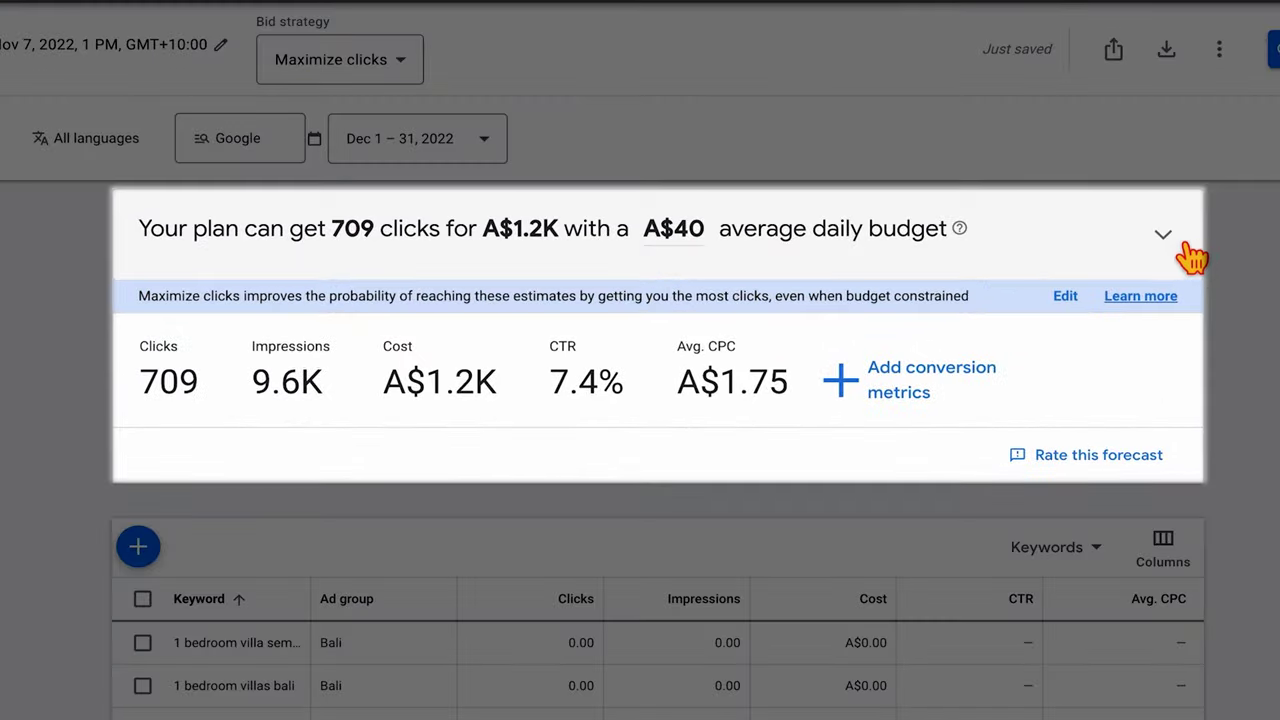
pyautogui.click(1086, 258)
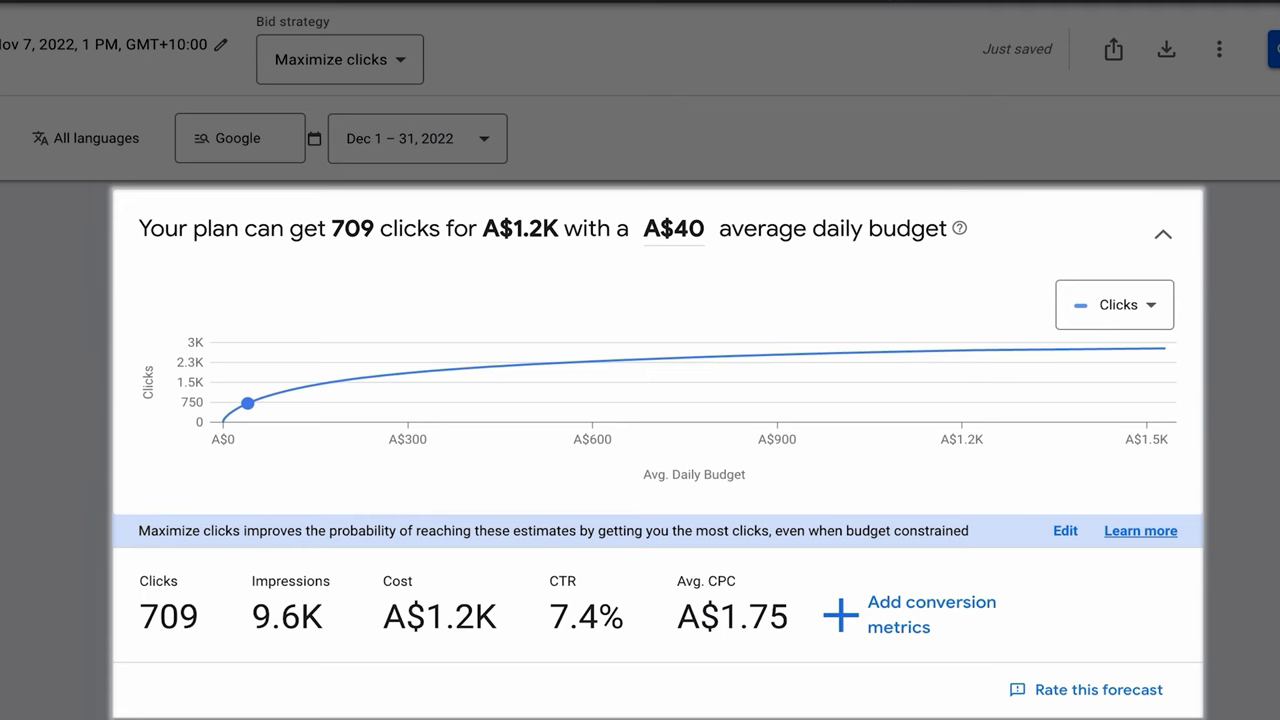
pyautogui.click(700, 251)
pyautogui.write('0')
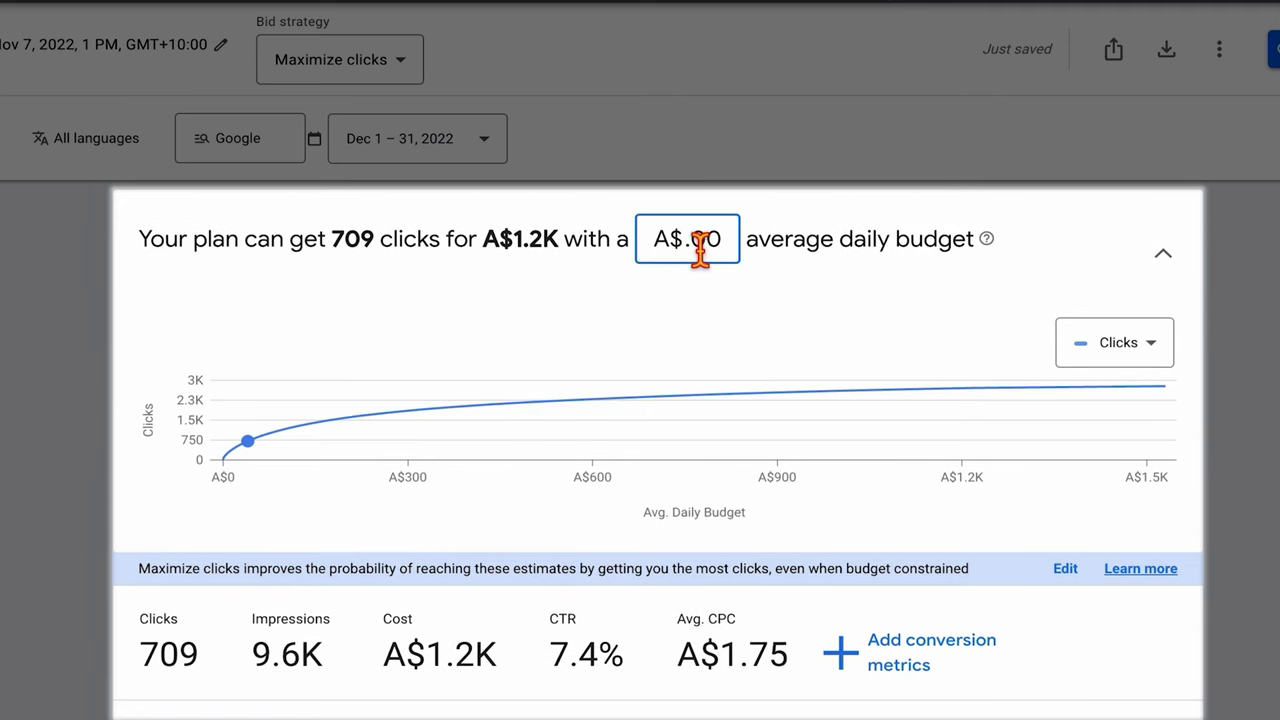
pyautogui.write('15')
pyautogui.press('Return')
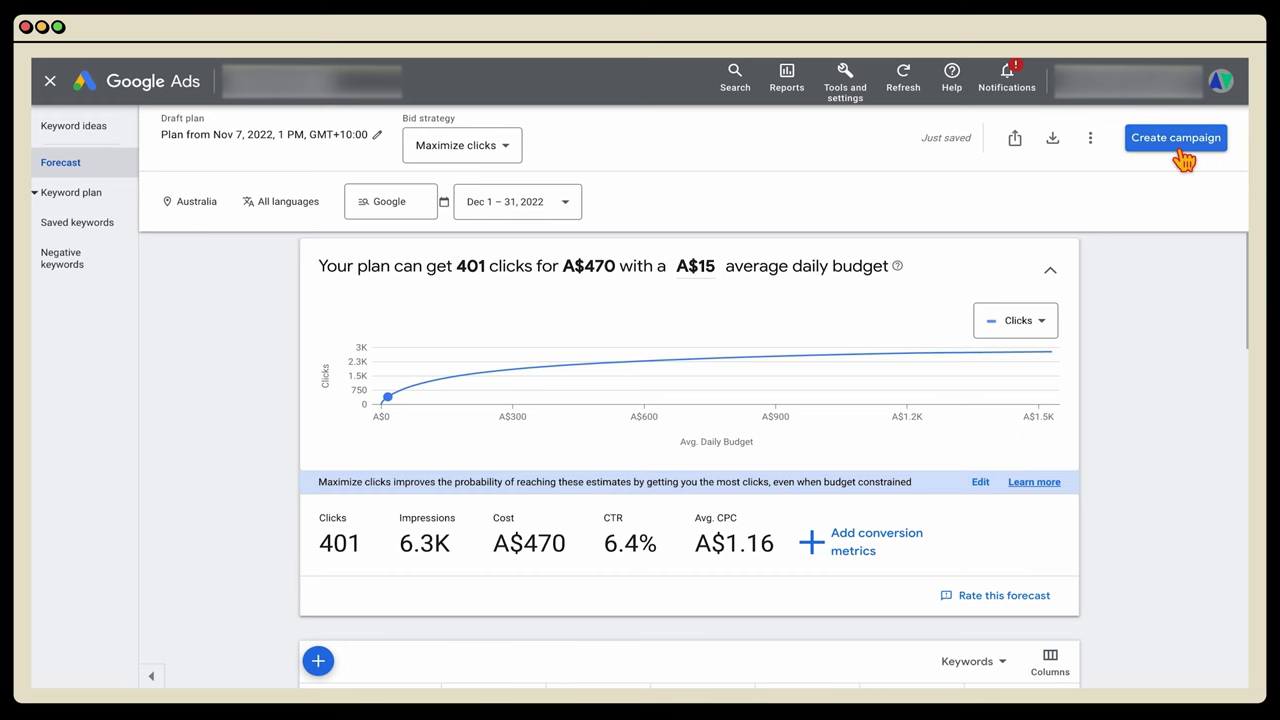
# Download the plan historical metrics as a .csv file.
pyautogui.click(1052, 138)
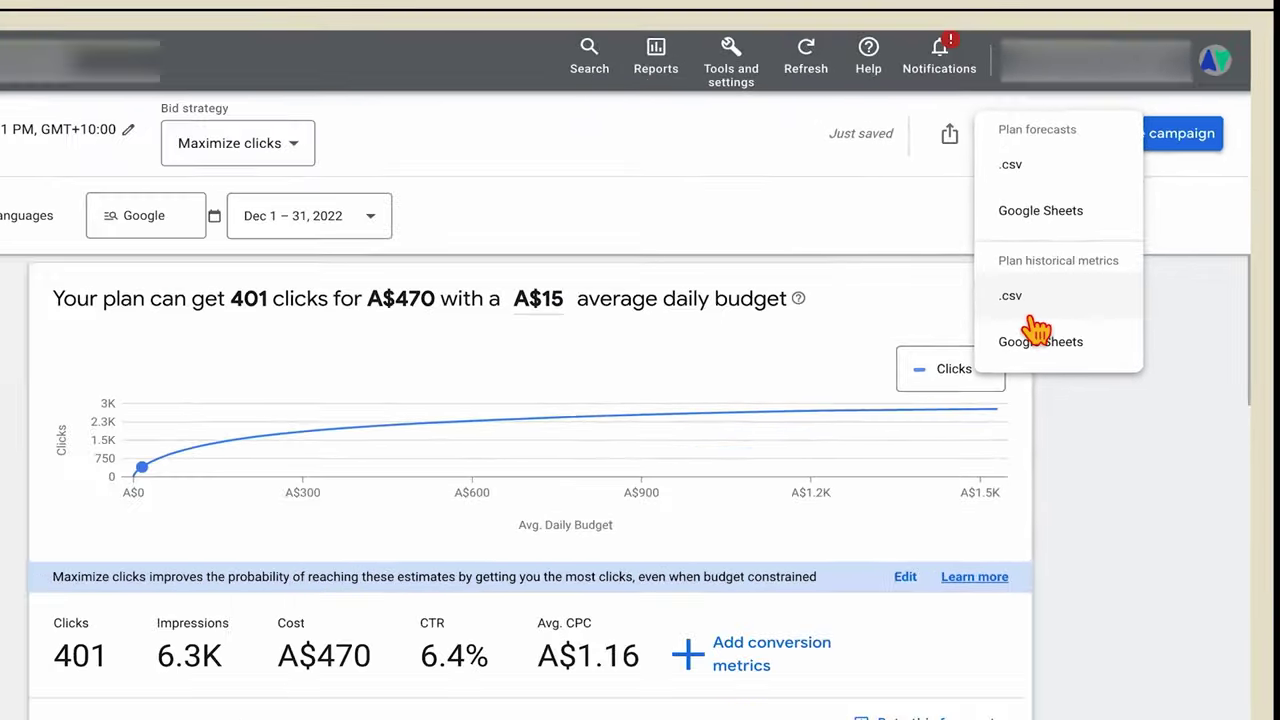
pyautogui.click(1030, 312)
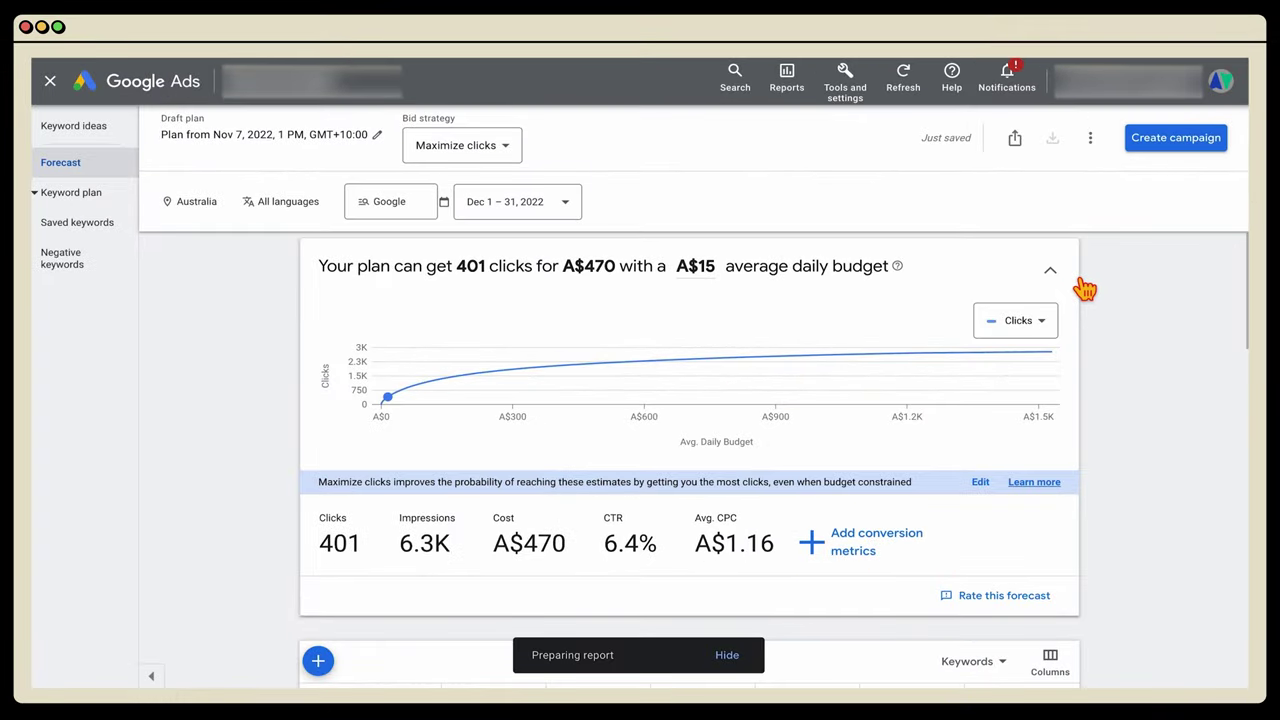